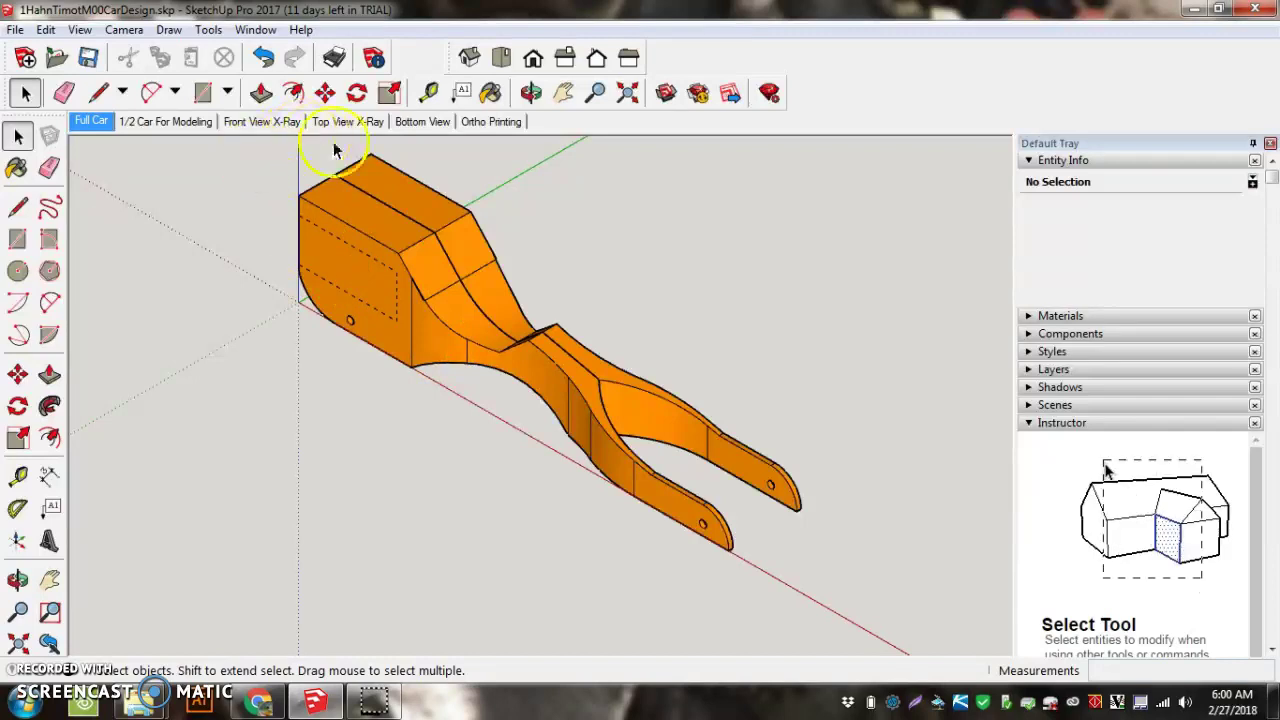
# Step: Preview the Ortho Printing scene, then return to the Full Car scene and save the model
pyautogui.click(485, 119)
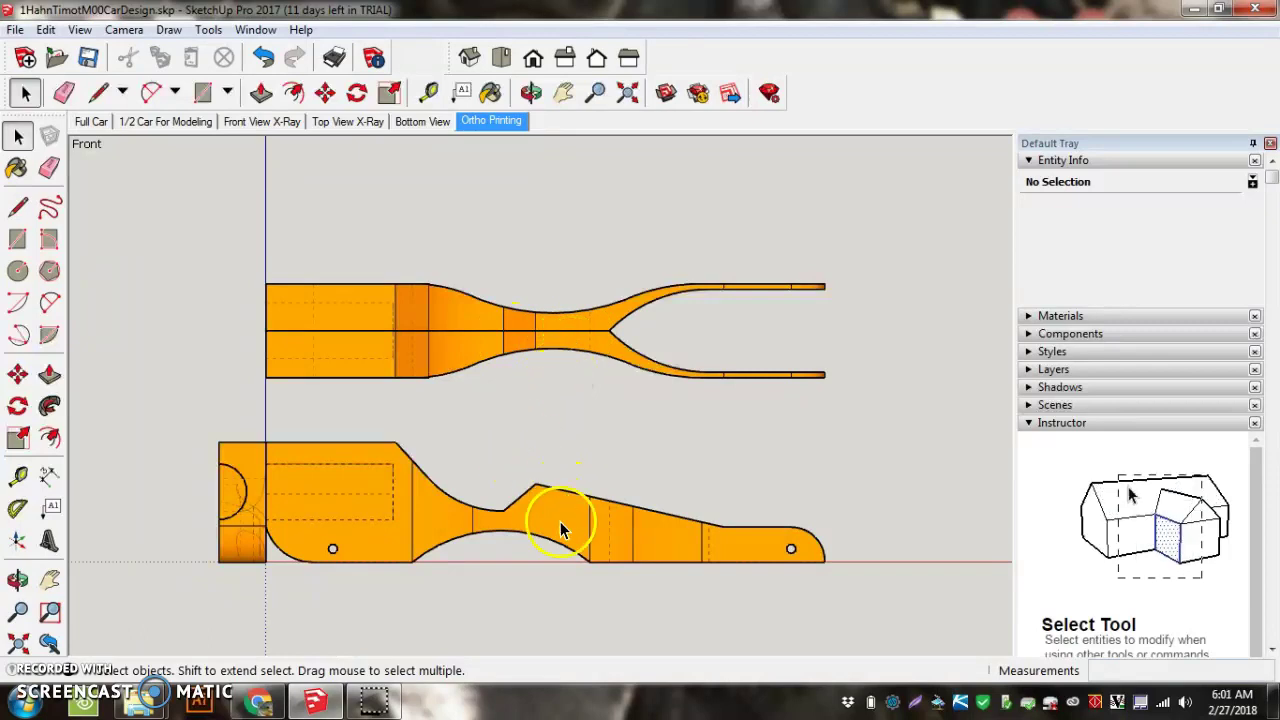
pyautogui.click(91, 121)
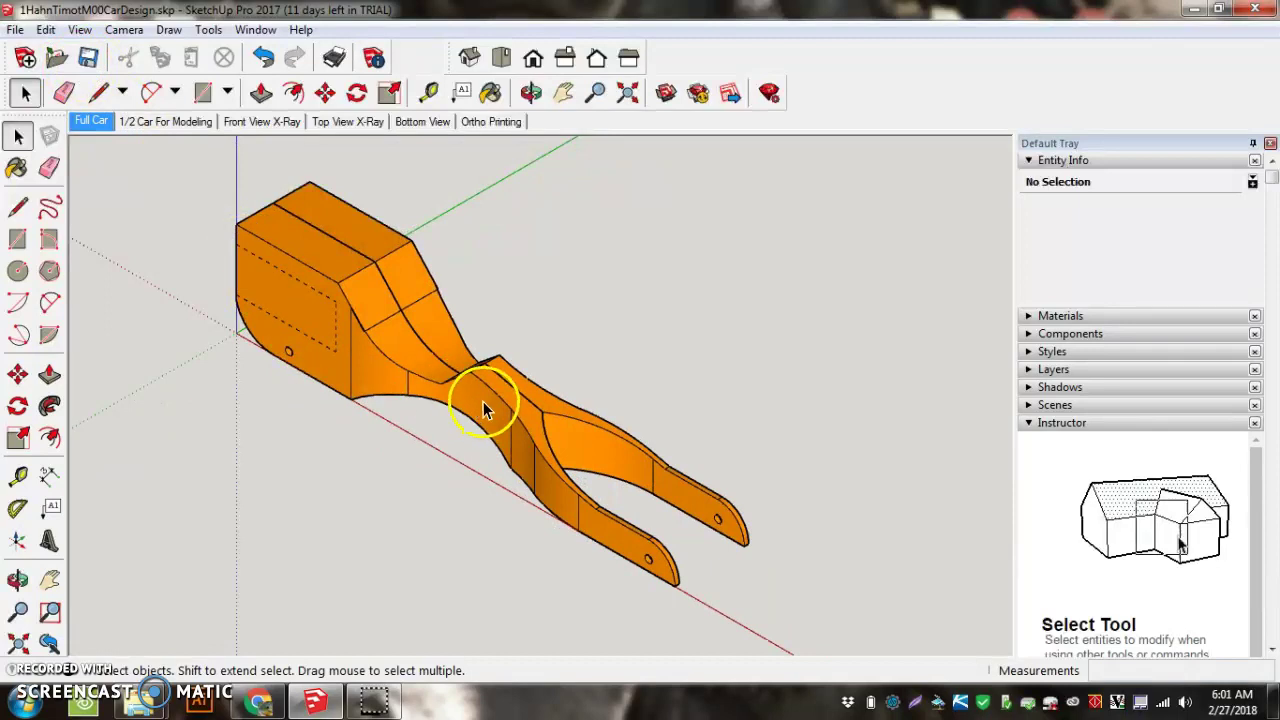
pyautogui.click(88, 57)
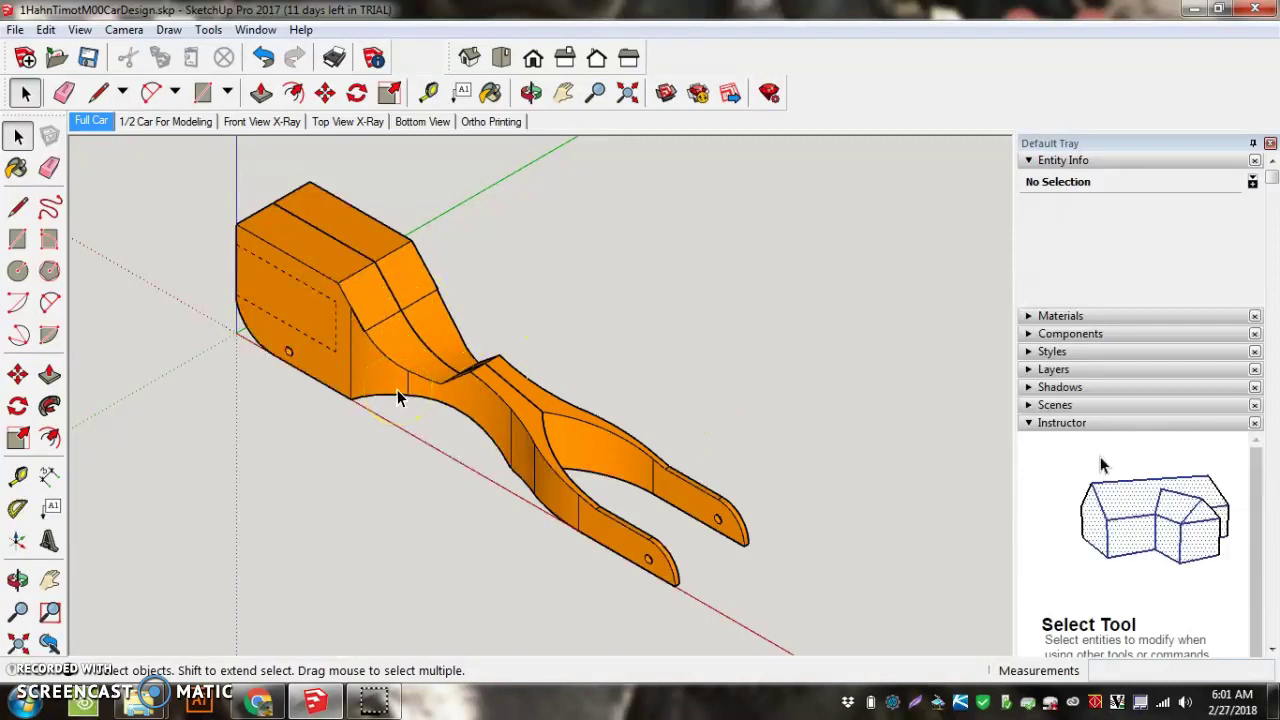
# Step: Download Legal_Royals.layout from the CO2 Car Design assignment in Chrome, then minimize the browser
pyautogui.click(258, 702)
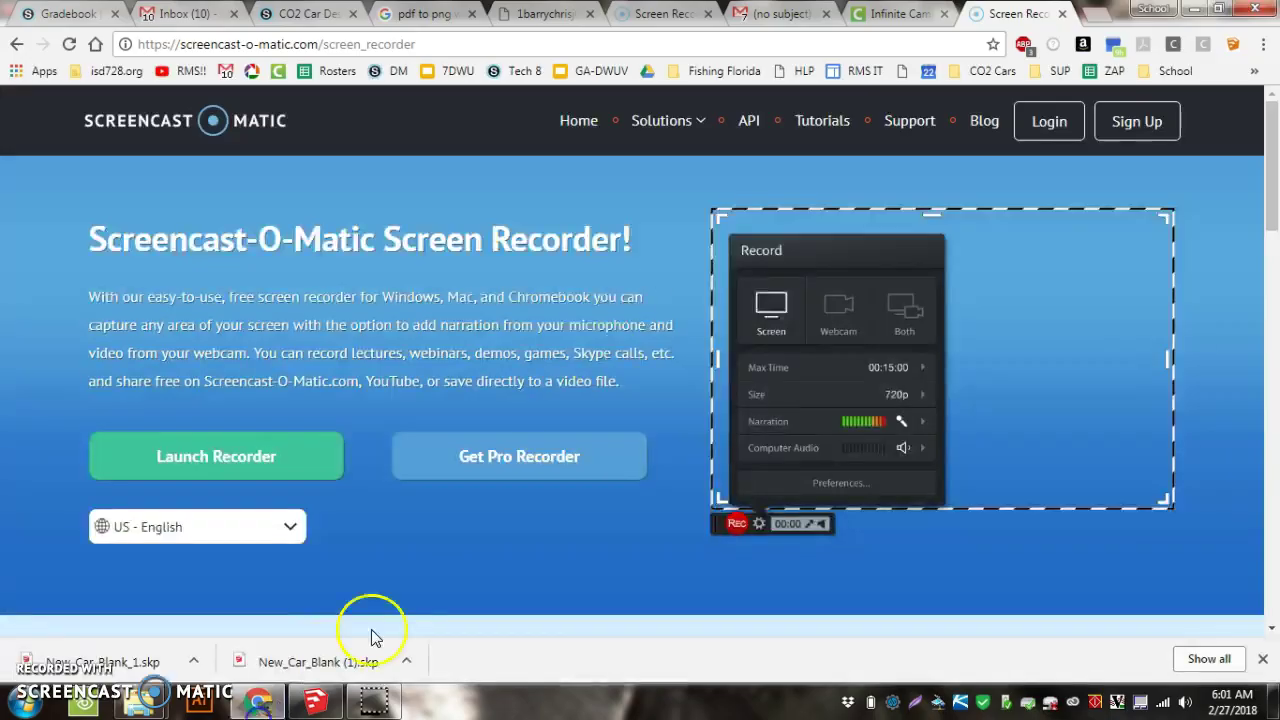
pyautogui.click(293, 16)
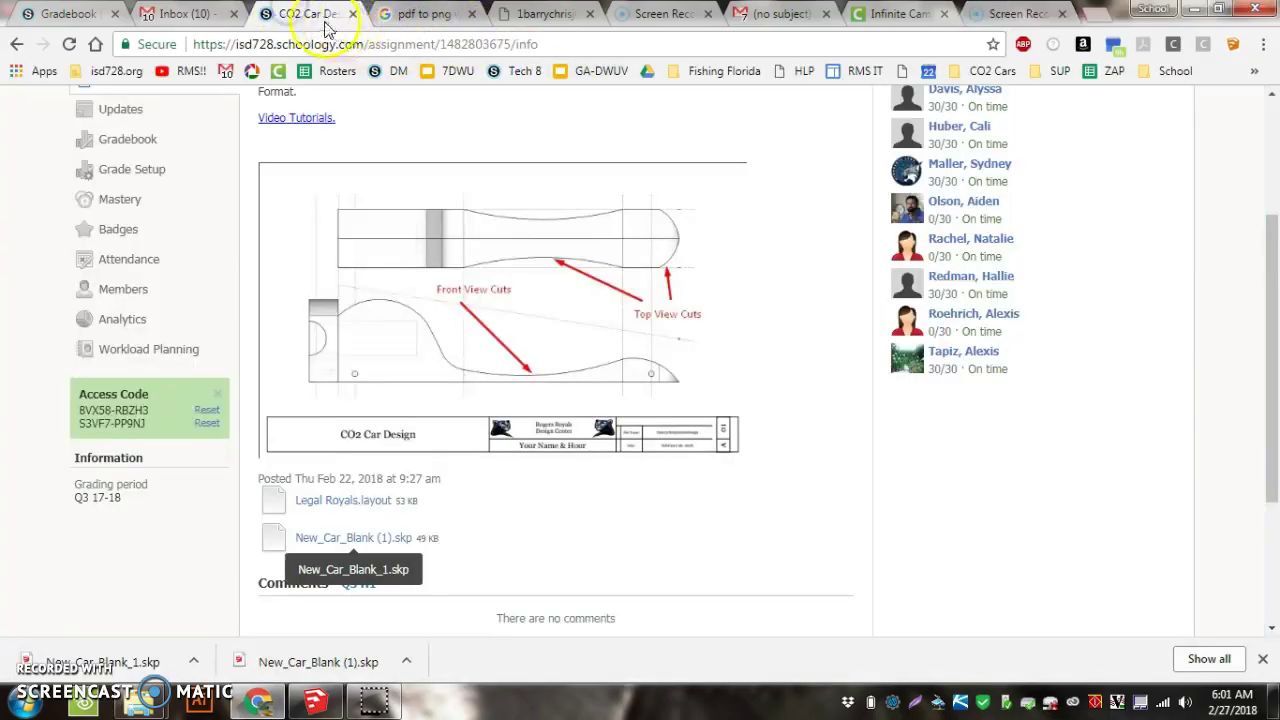
pyautogui.click(354, 505)
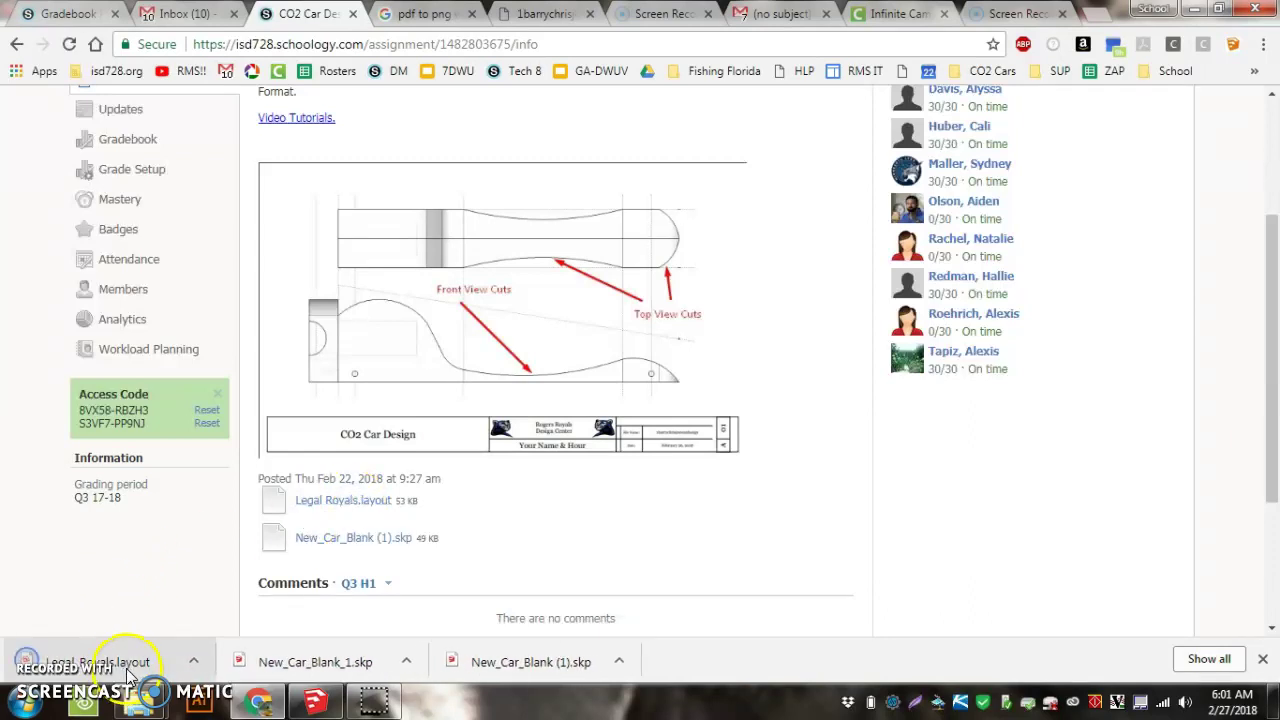
pyautogui.click(128, 680)
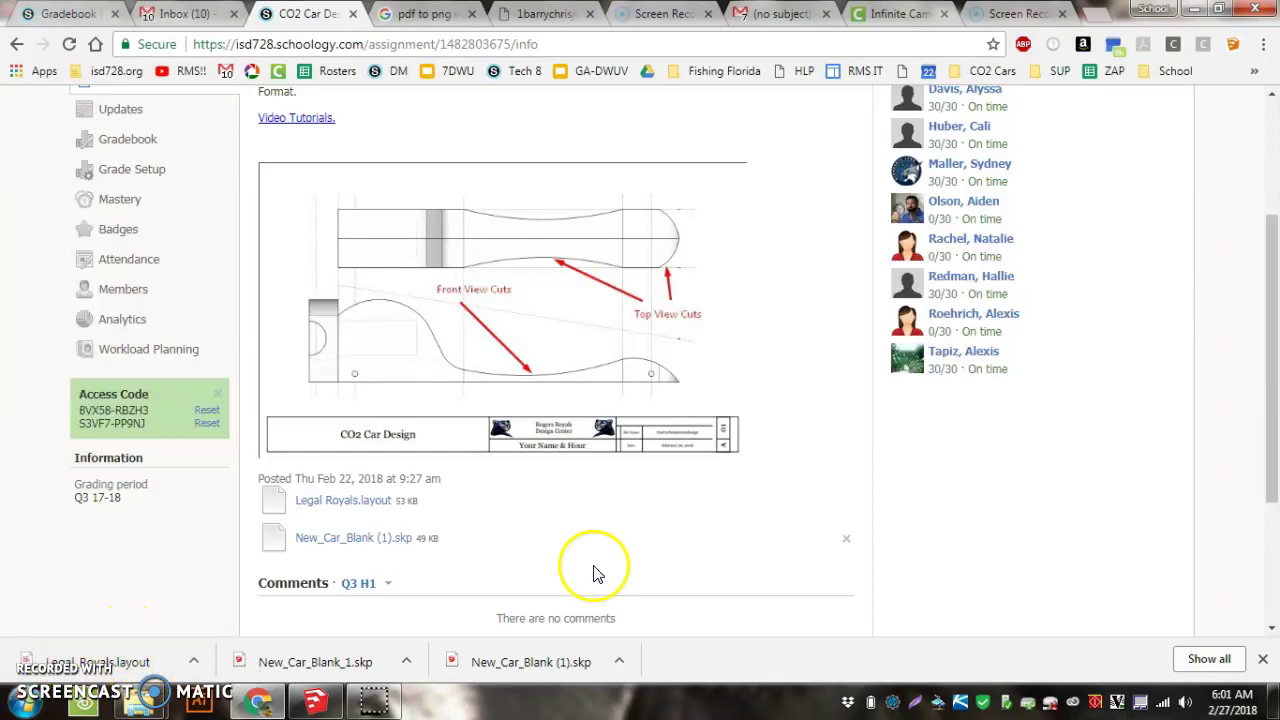
pyautogui.click(1194, 10)
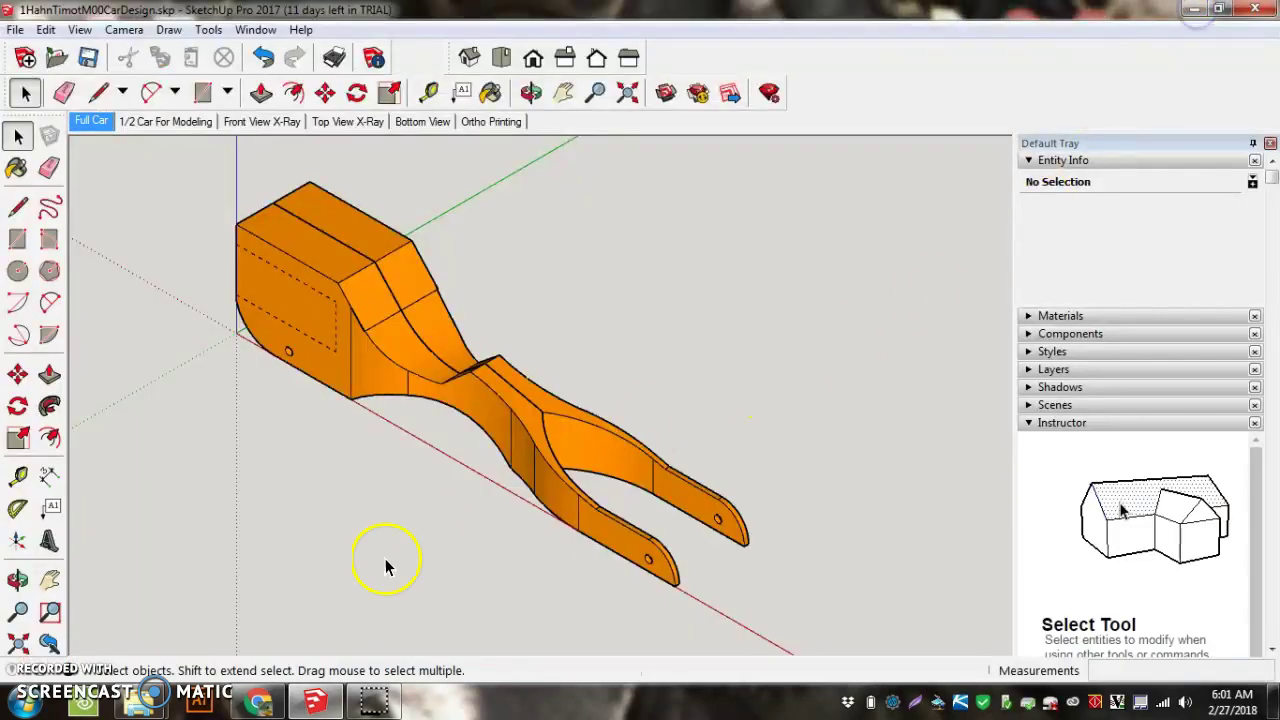
# Step: Minimize SketchUp and launch LayOut by searching 'lay' in the Start menu
pyautogui.click(1194, 9)
pyautogui.click(22, 705)
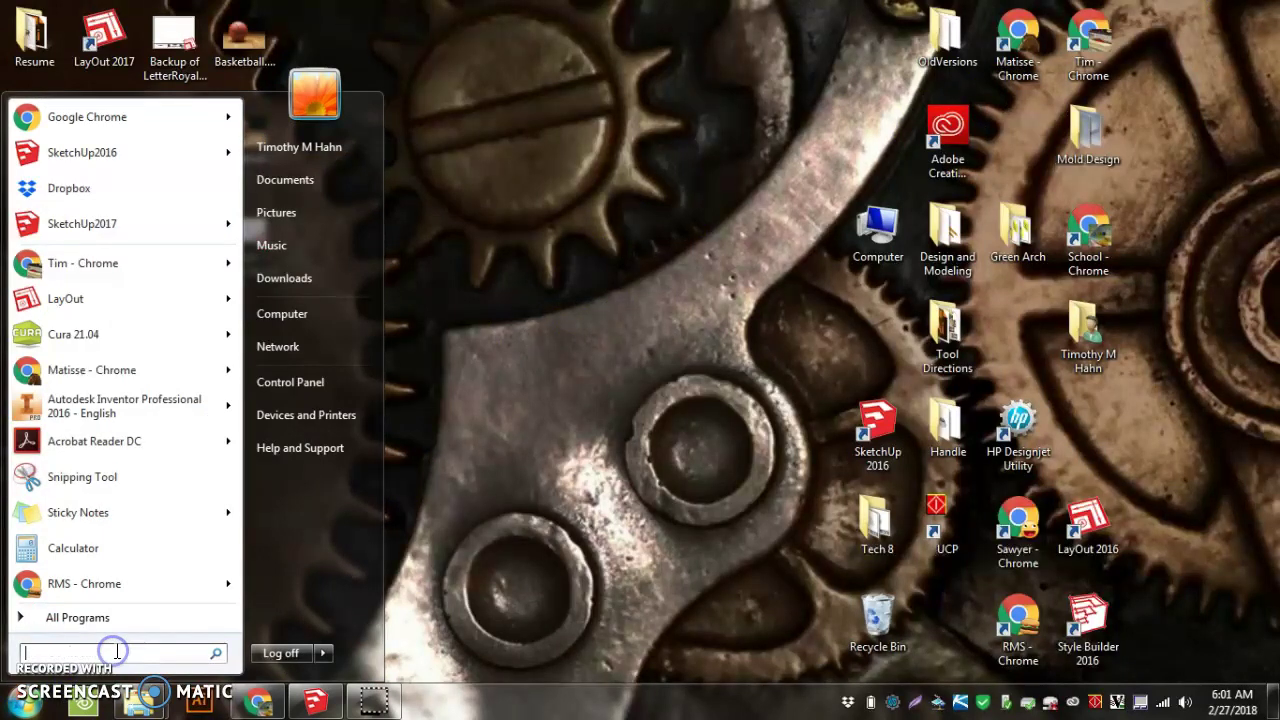
pyautogui.write('lay')
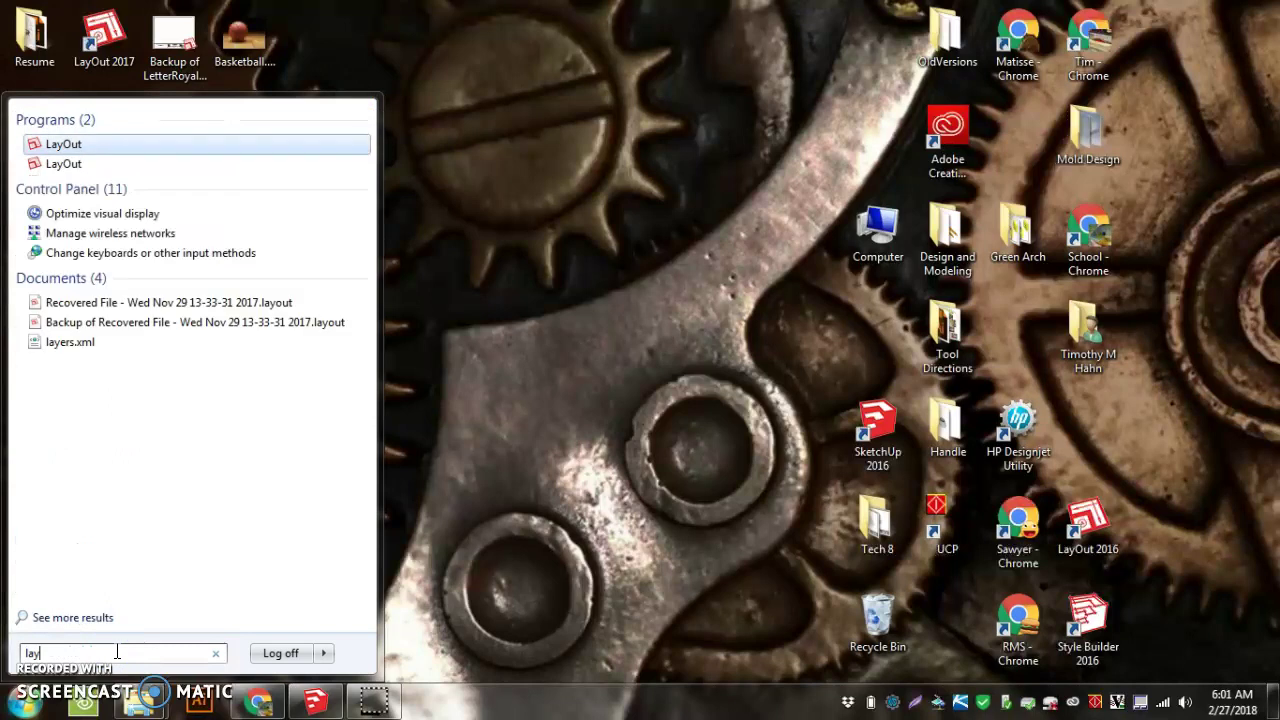
pyautogui.click(62, 145)
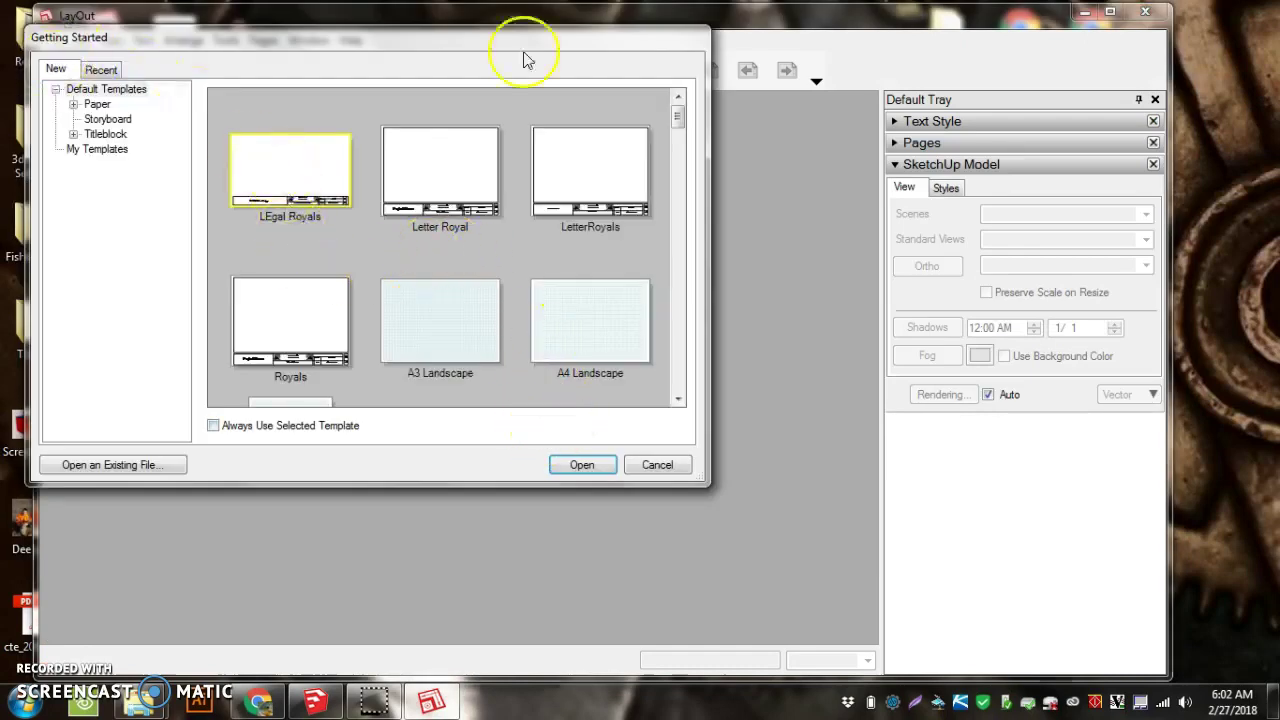
# Step: Skip Getting Started and create a new blank A3 Landscape document
pyautogui.click(655, 465)
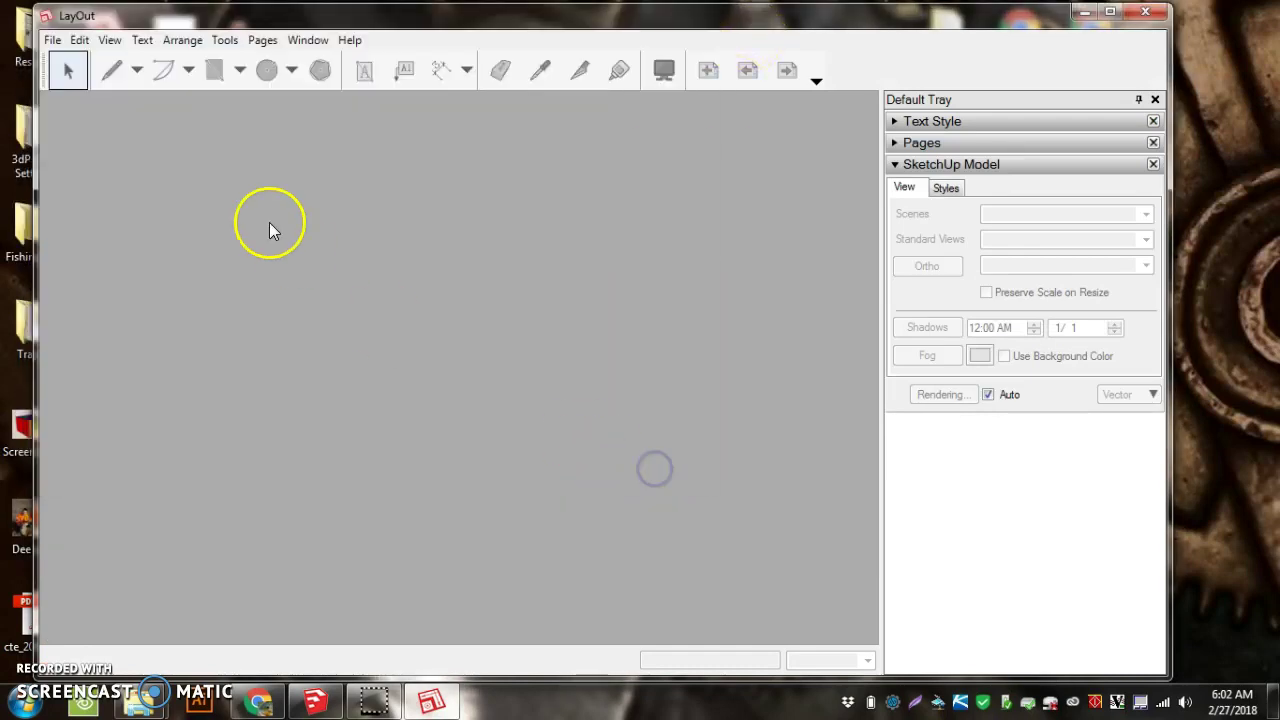
pyautogui.click(52, 40)
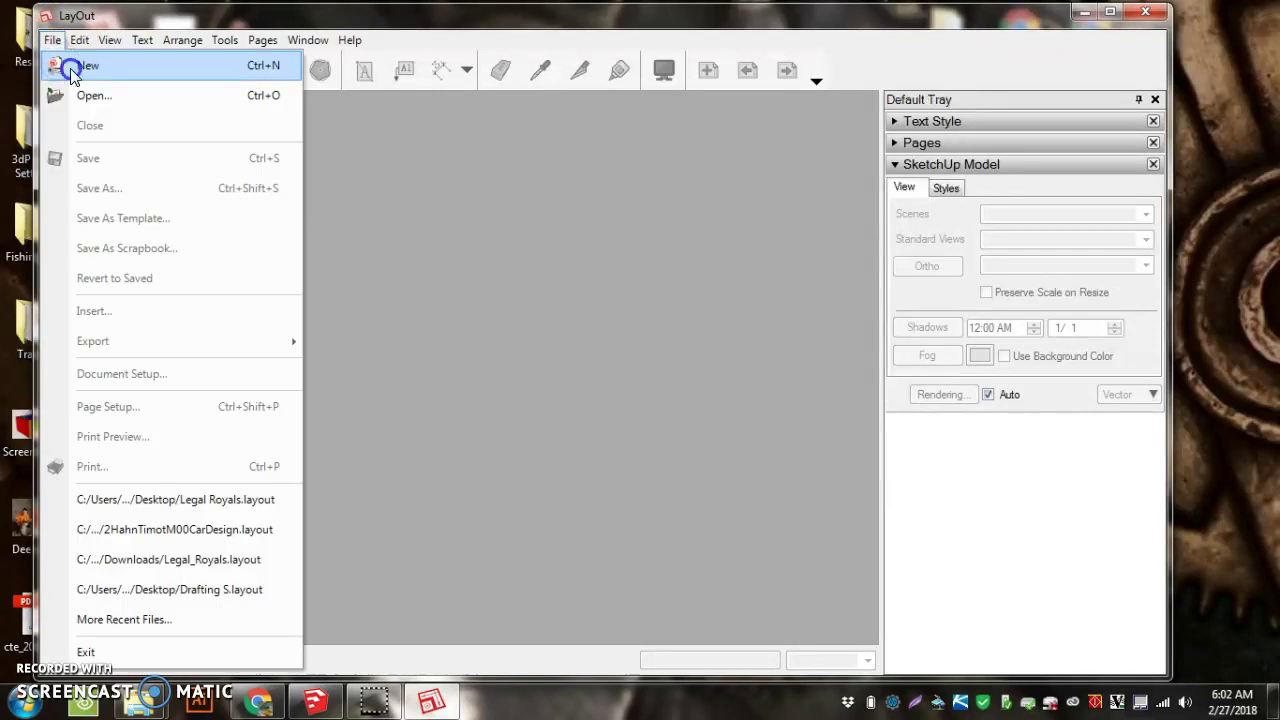
pyautogui.click(70, 68)
pyautogui.click(491, 373)
pyautogui.click(626, 512)
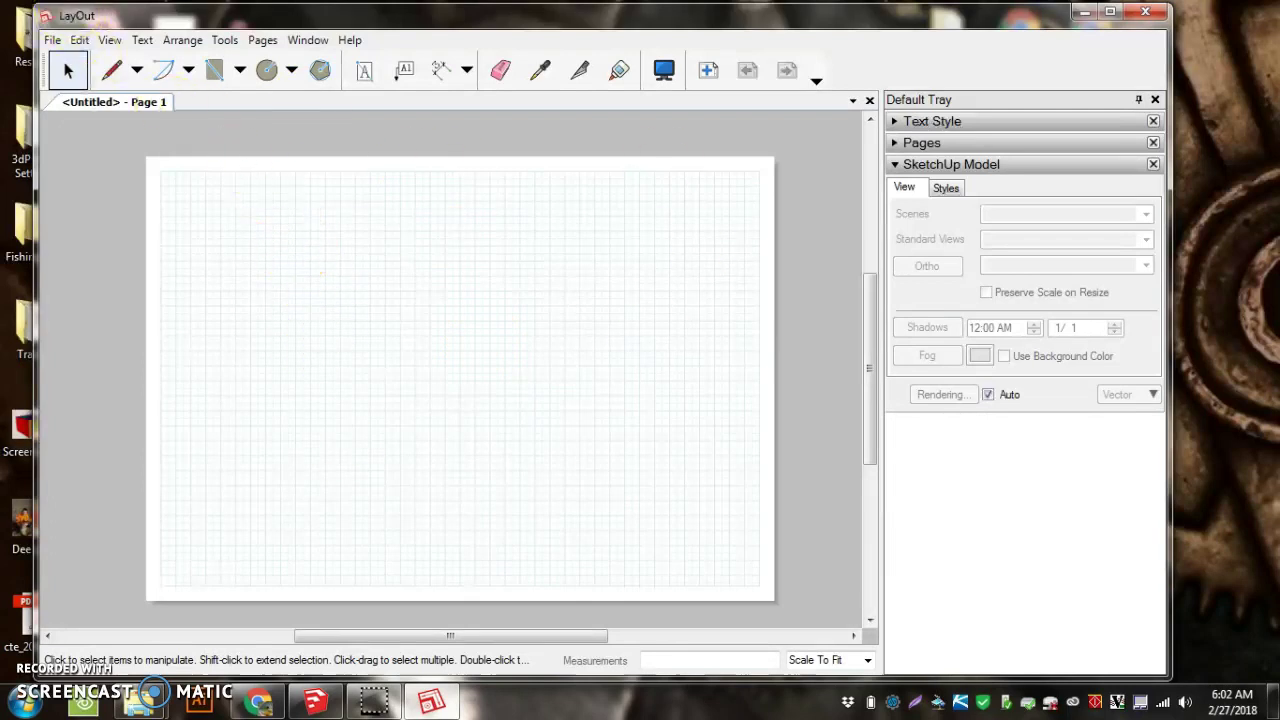
# Step: Open Legal_Royals.layout from the Downloads folder
pyautogui.click(52, 40)
pyautogui.click(64, 95)
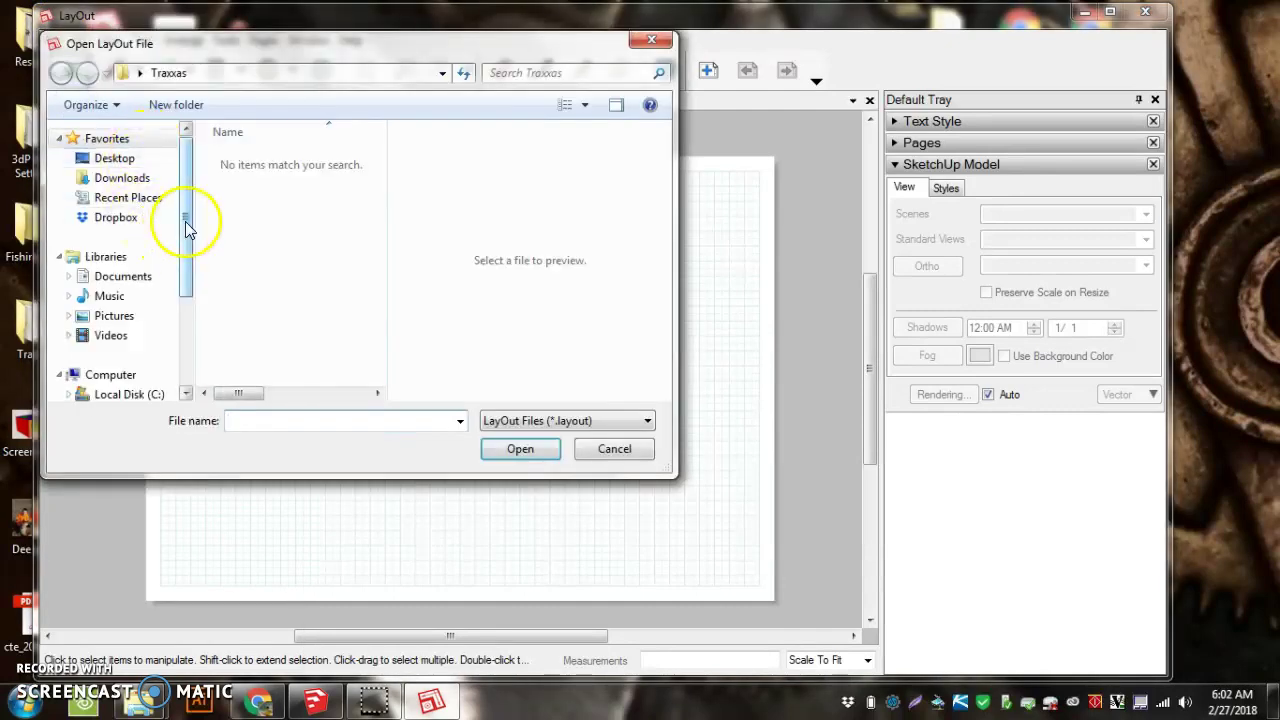
pyautogui.moveTo(185, 221)
pyautogui.mouseDown()
pyautogui.moveTo(191, 240)
pyautogui.moveTo(177, 200)
pyautogui.mouseUp()
pyautogui.click(146, 188)
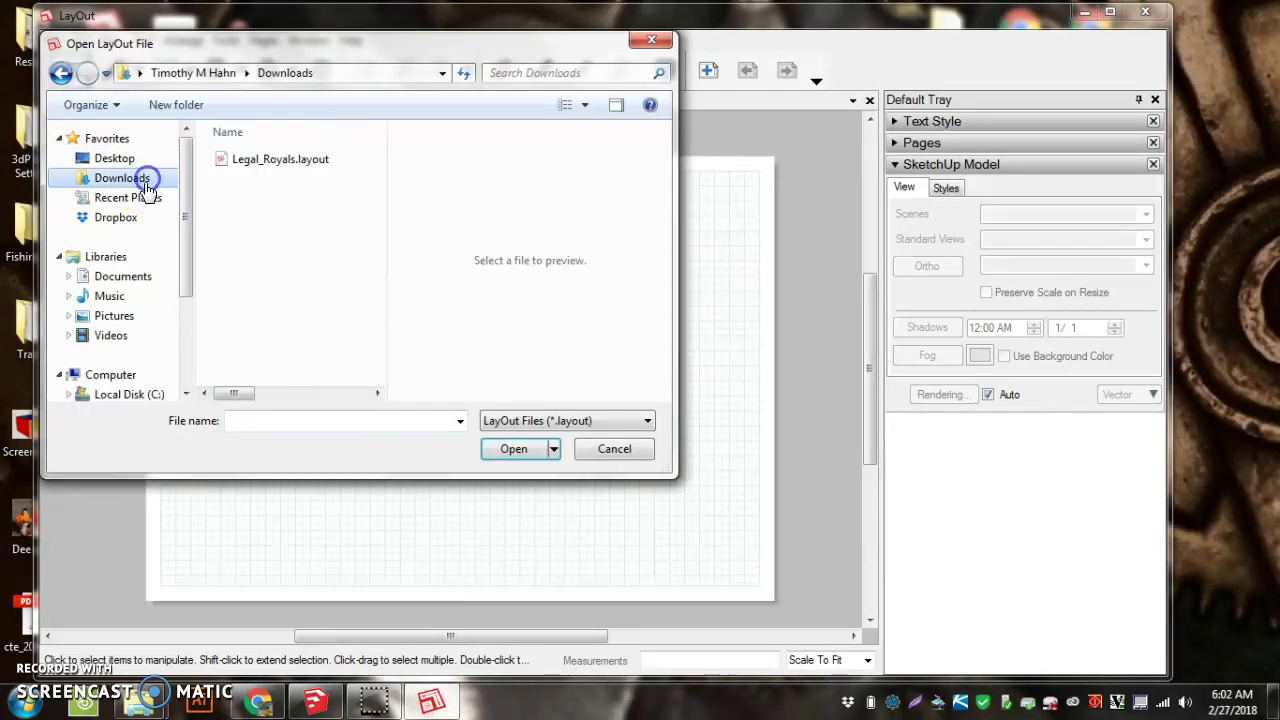
pyautogui.click(279, 170)
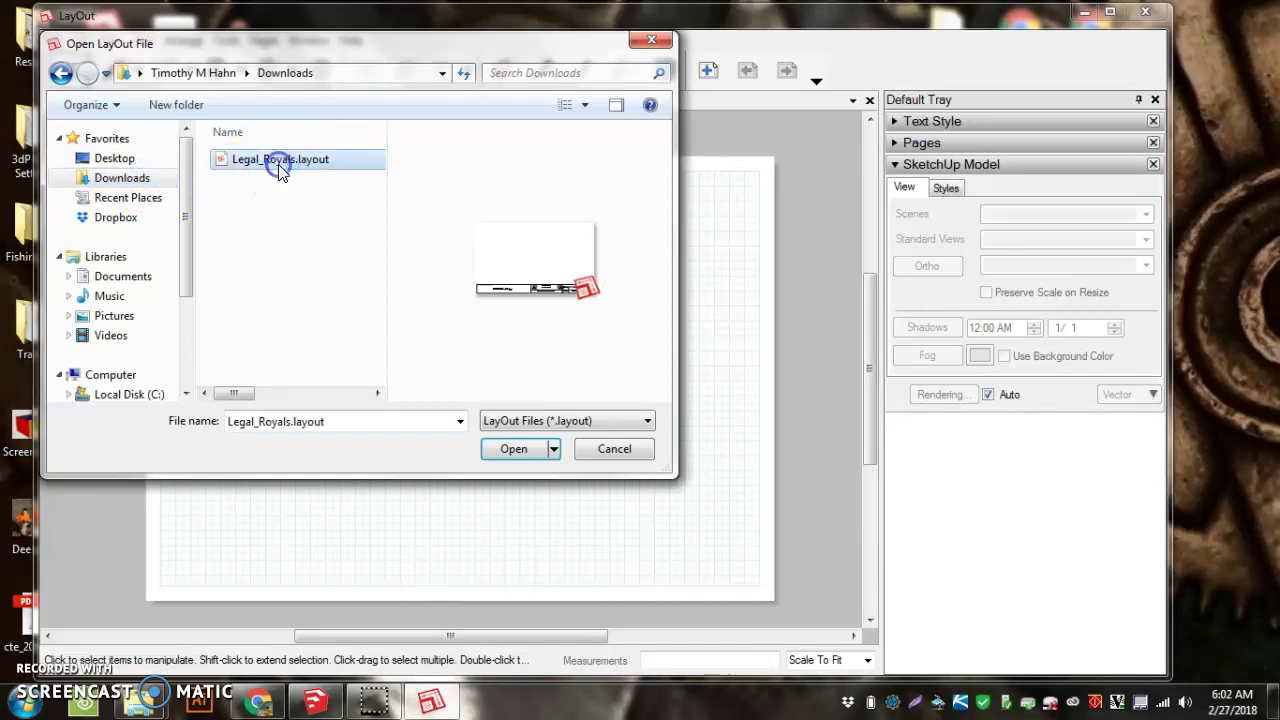
pyautogui.click(512, 449)
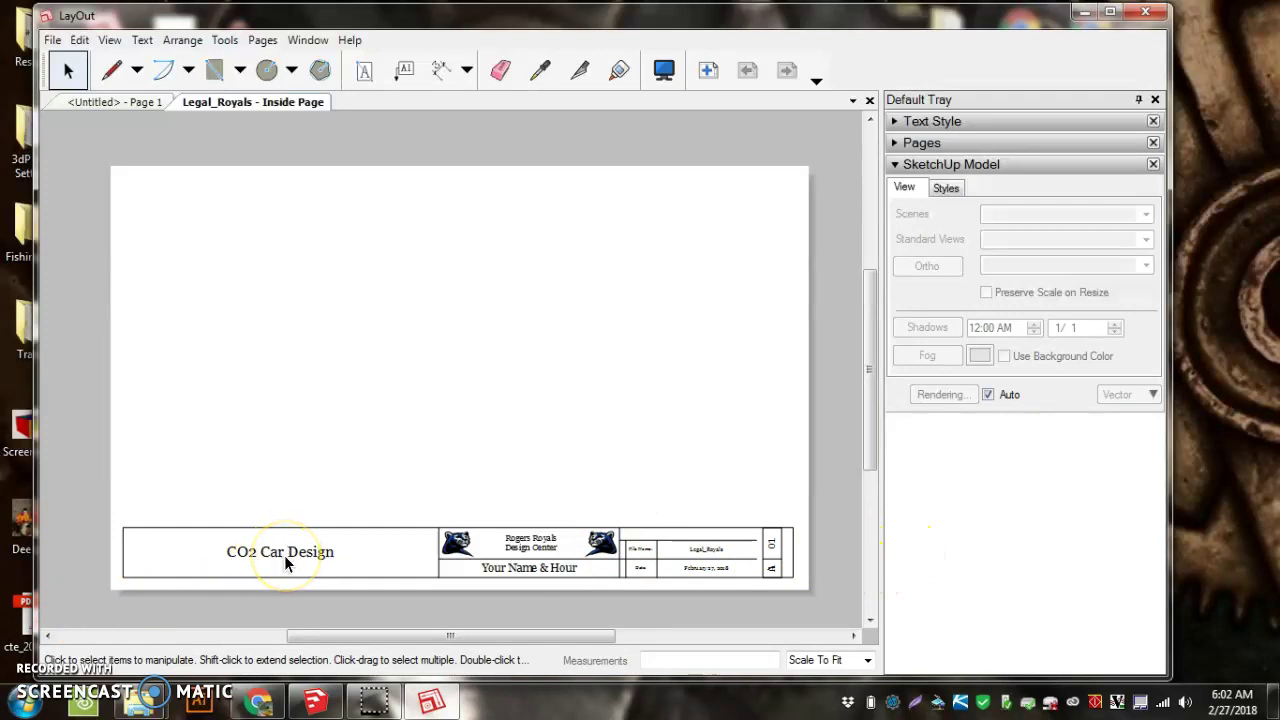
# Step: Replace the title block's Your Name & Hour placeholder with the designer's name and Hour 1
pyautogui.doubleClick(545, 566)
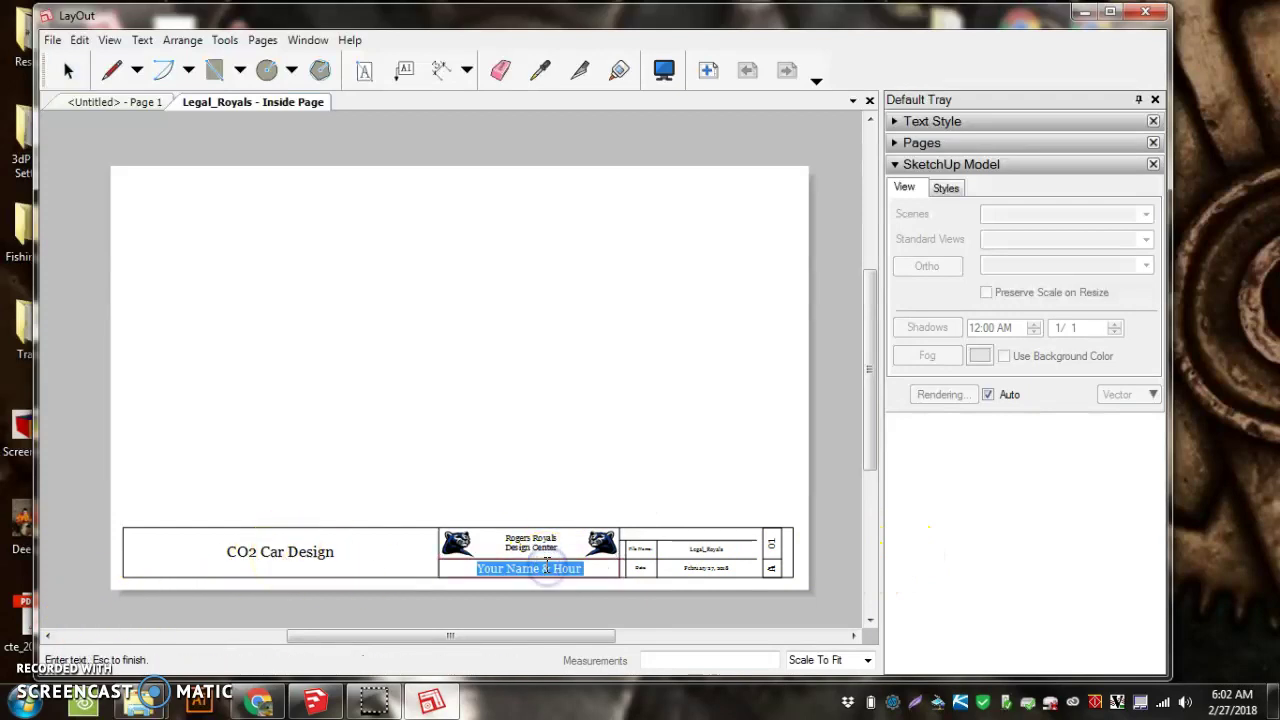
pyautogui.write('Mr.')
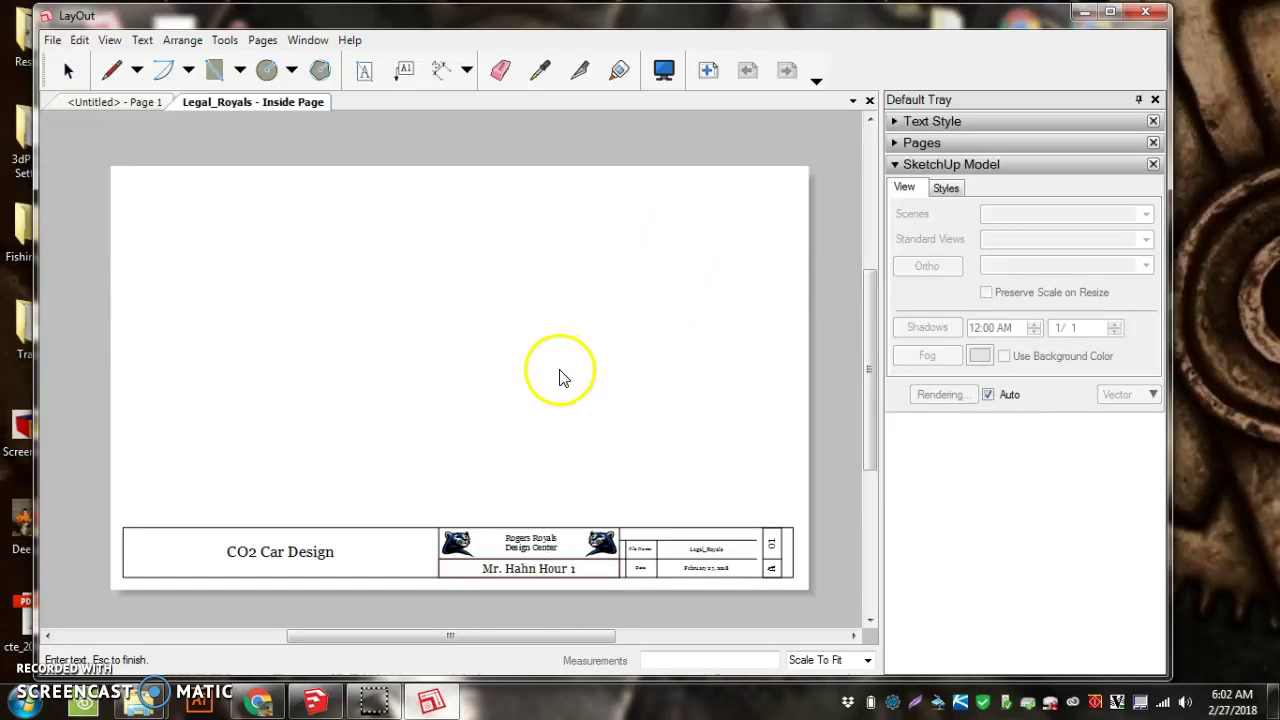
pyautogui.click(390, 310)
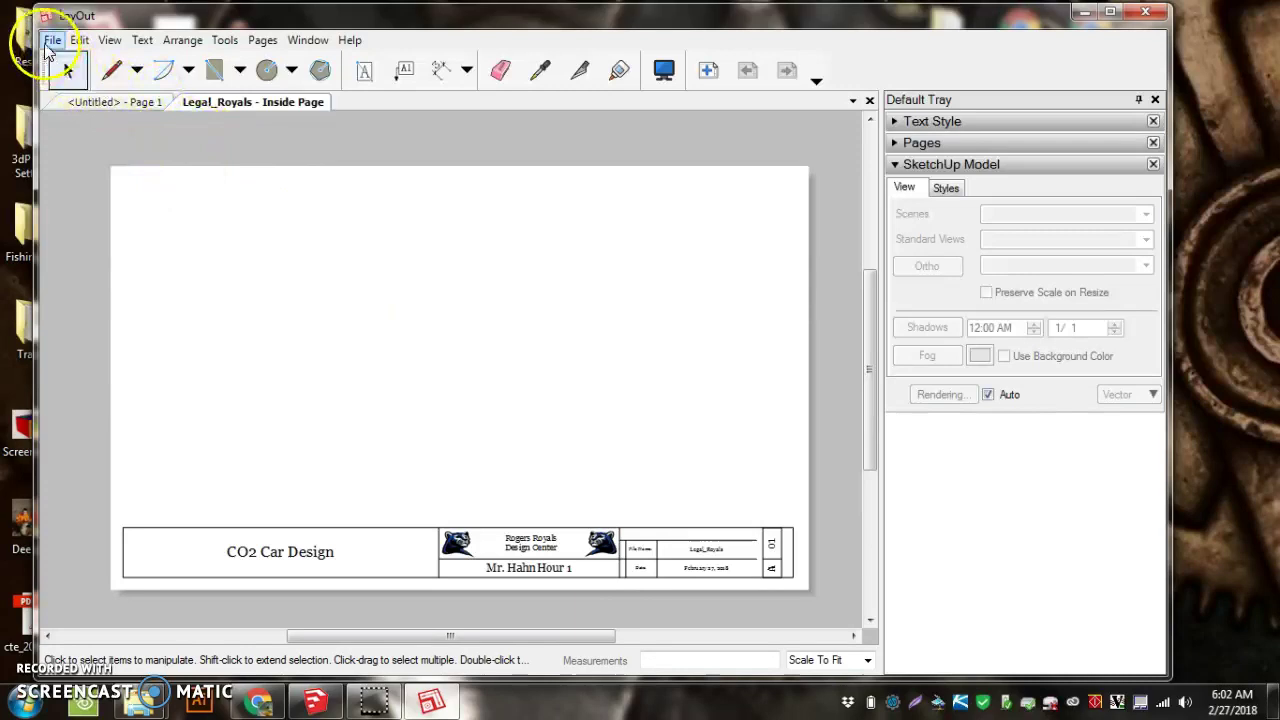
# Step: Use Save As and browse to the Desktop's Design and Modeling folder, dismissing a network-drive error
pyautogui.click(53, 40)
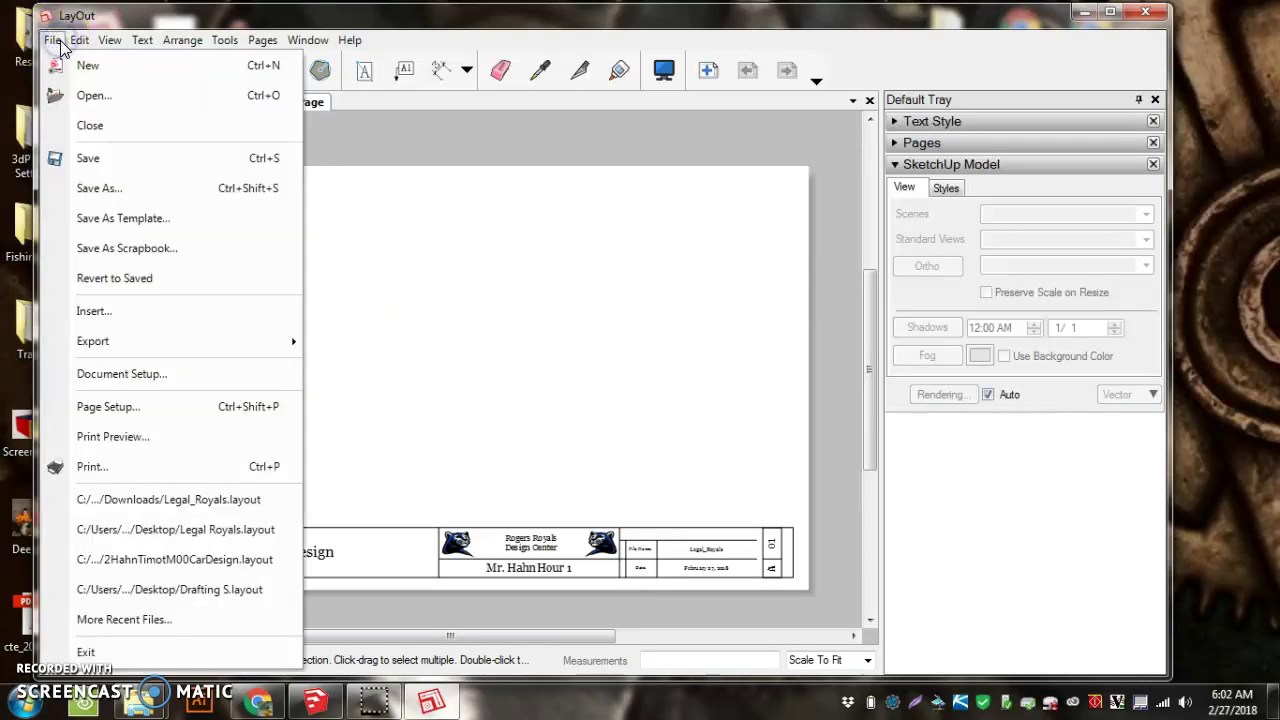
pyautogui.click(111, 190)
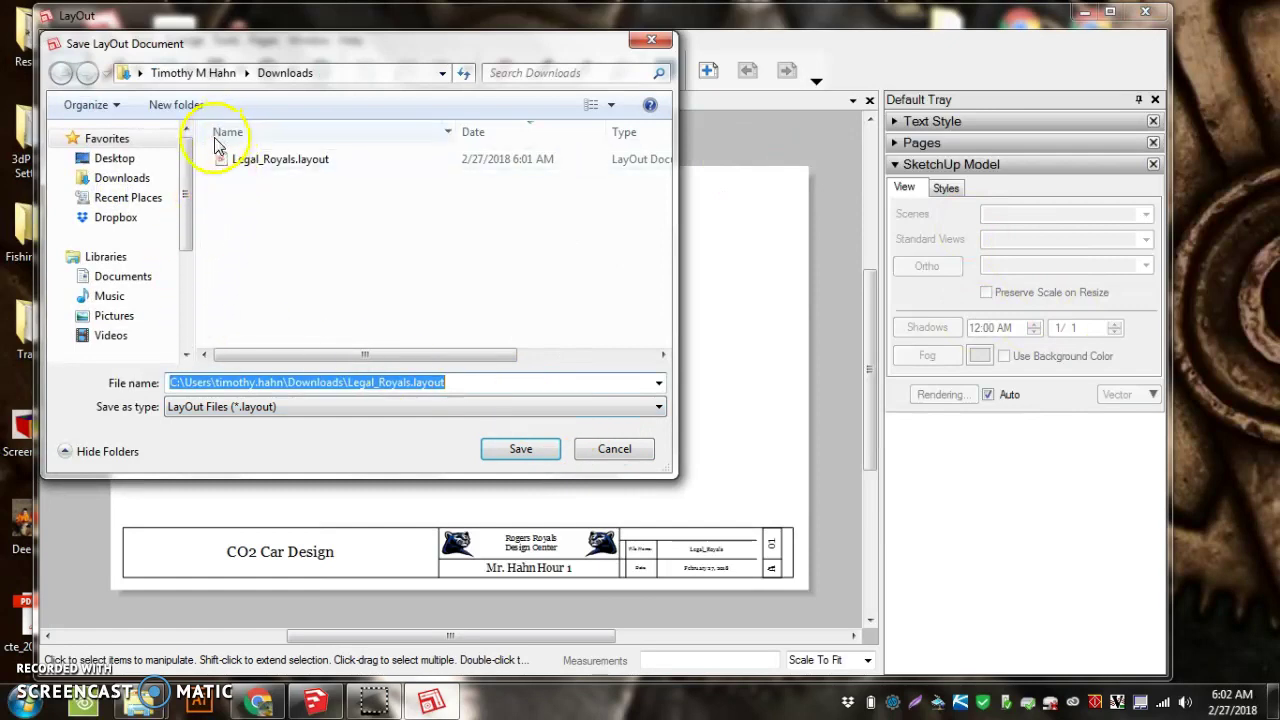
pyautogui.moveTo(192, 223); pyautogui.dragTo(198, 290)
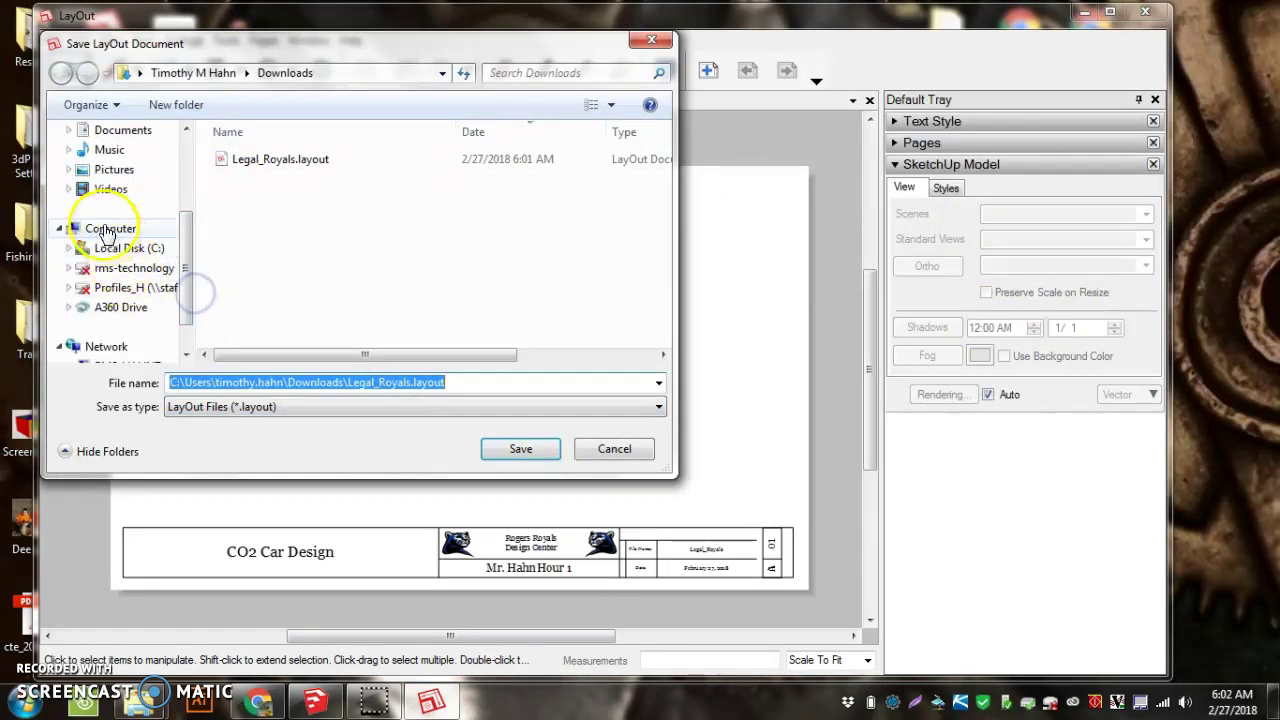
pyautogui.click(122, 291)
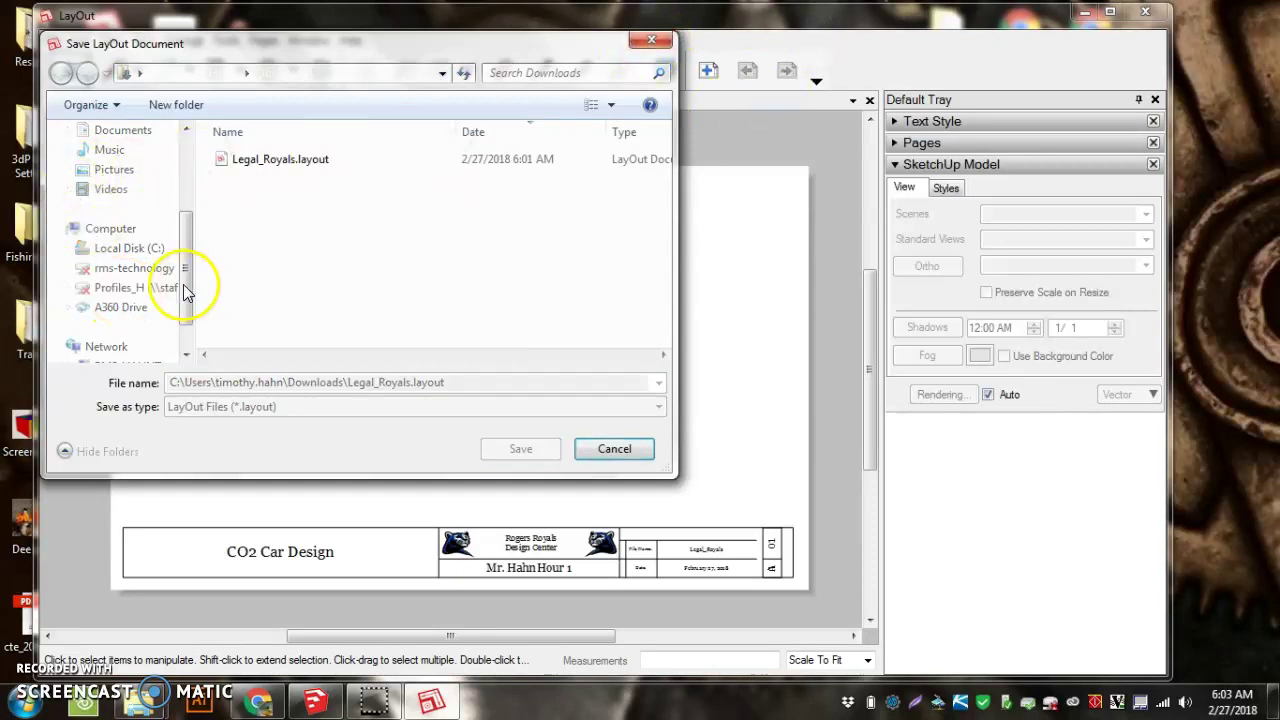
pyautogui.click(781, 429)
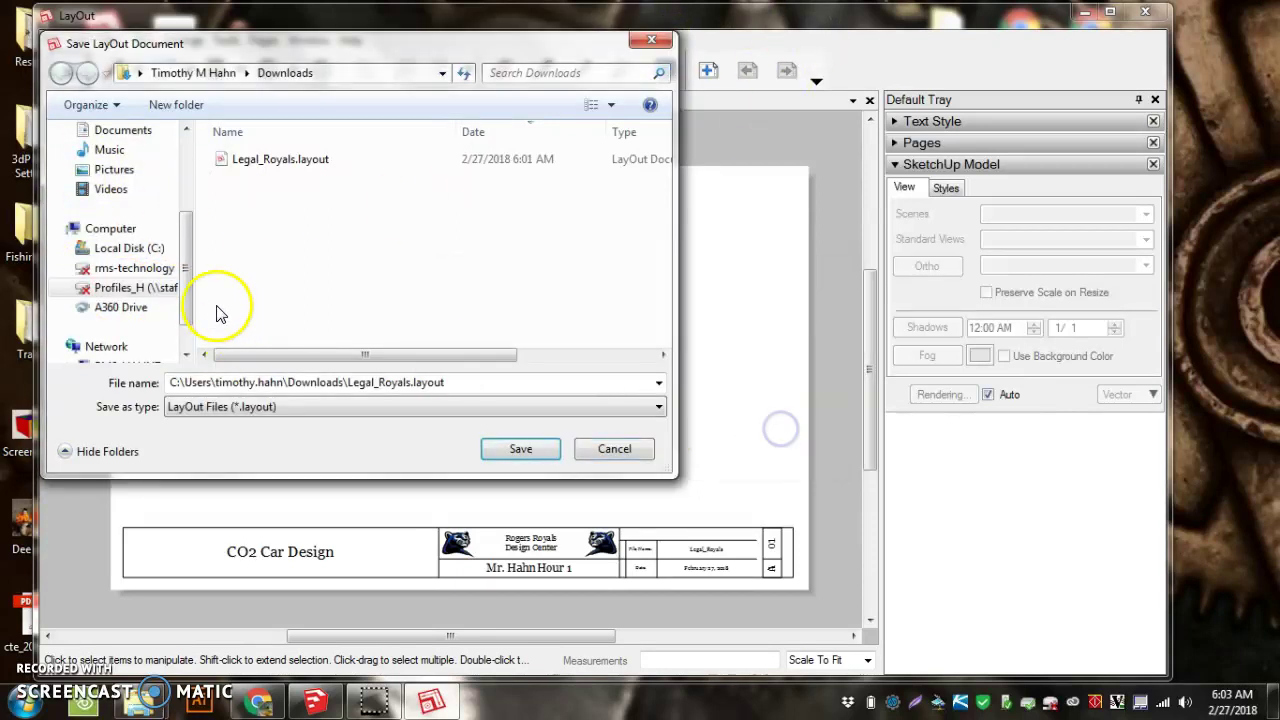
pyautogui.scroll(3, 200, 260)
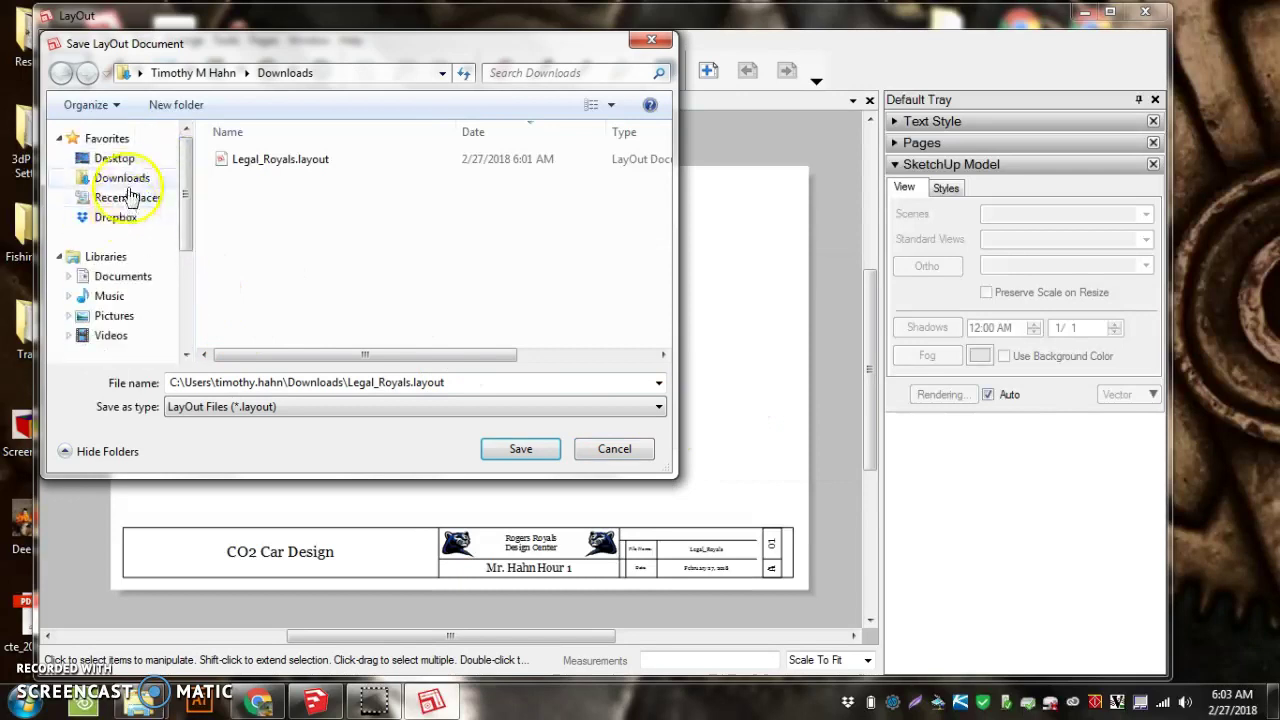
pyautogui.click(137, 158)
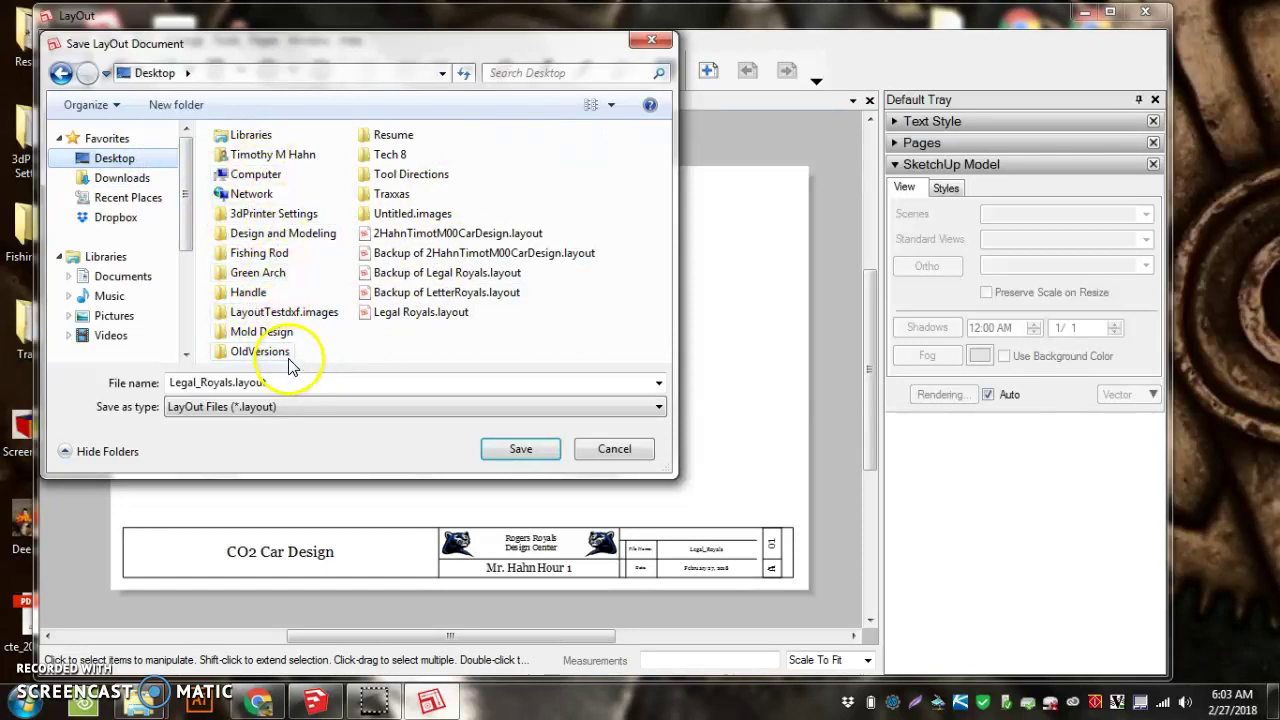
pyautogui.doubleClick(275, 235)
# Step: Replace the file name with a new name ending CarDesign.layout and save
pyautogui.click(334, 381)
pyautogui.doubleClick(231, 381)
pyautogui.click(230, 384)
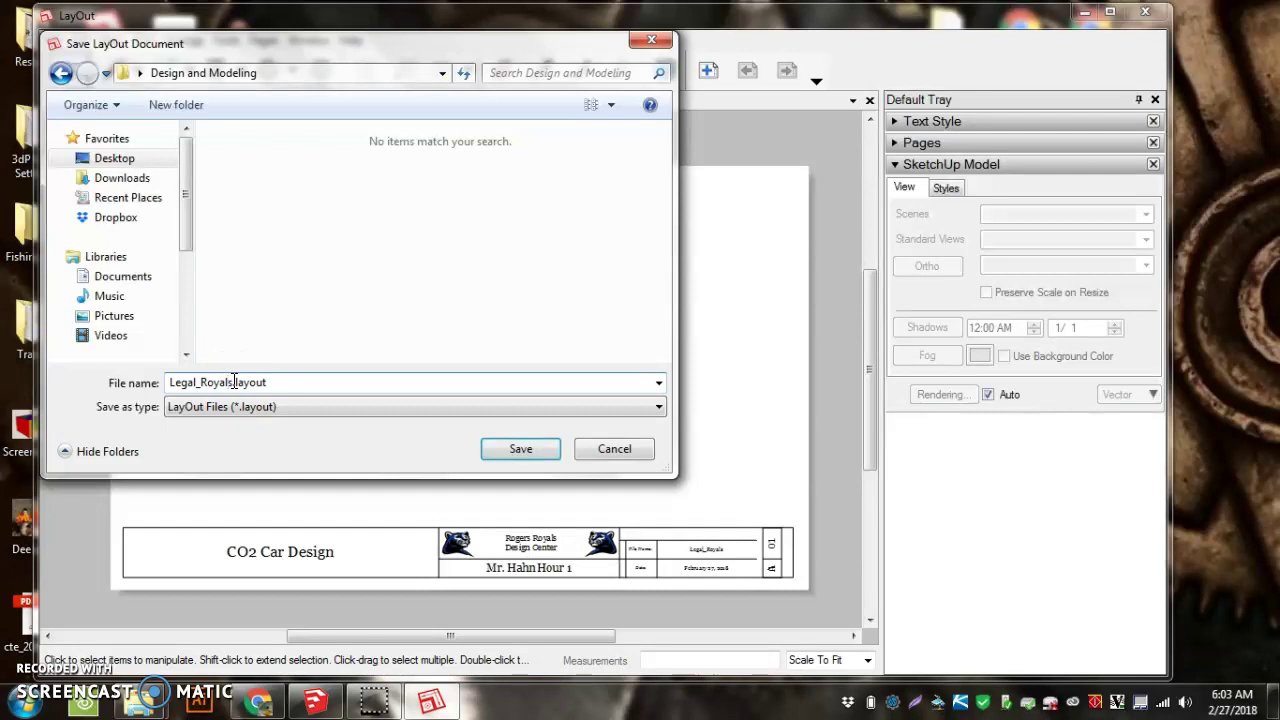
pyautogui.doubleClick(229, 381)
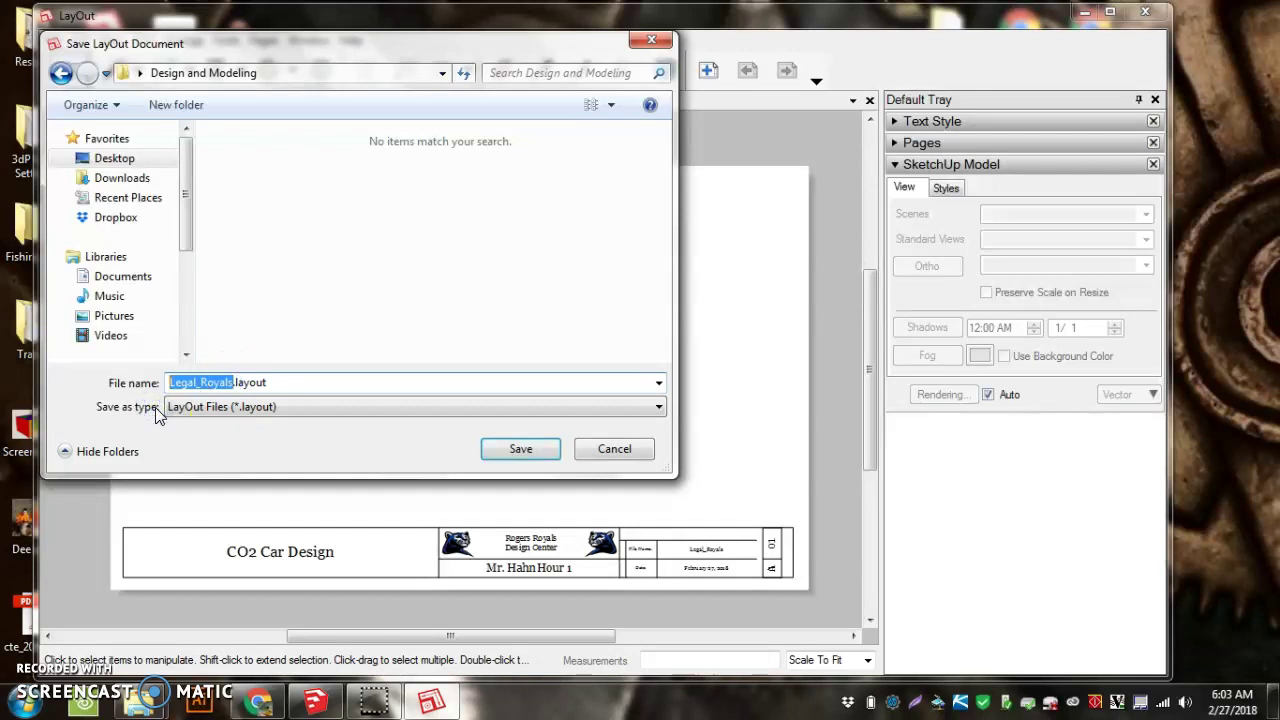
pyautogui.write('HahnTimoM00CarDesign')
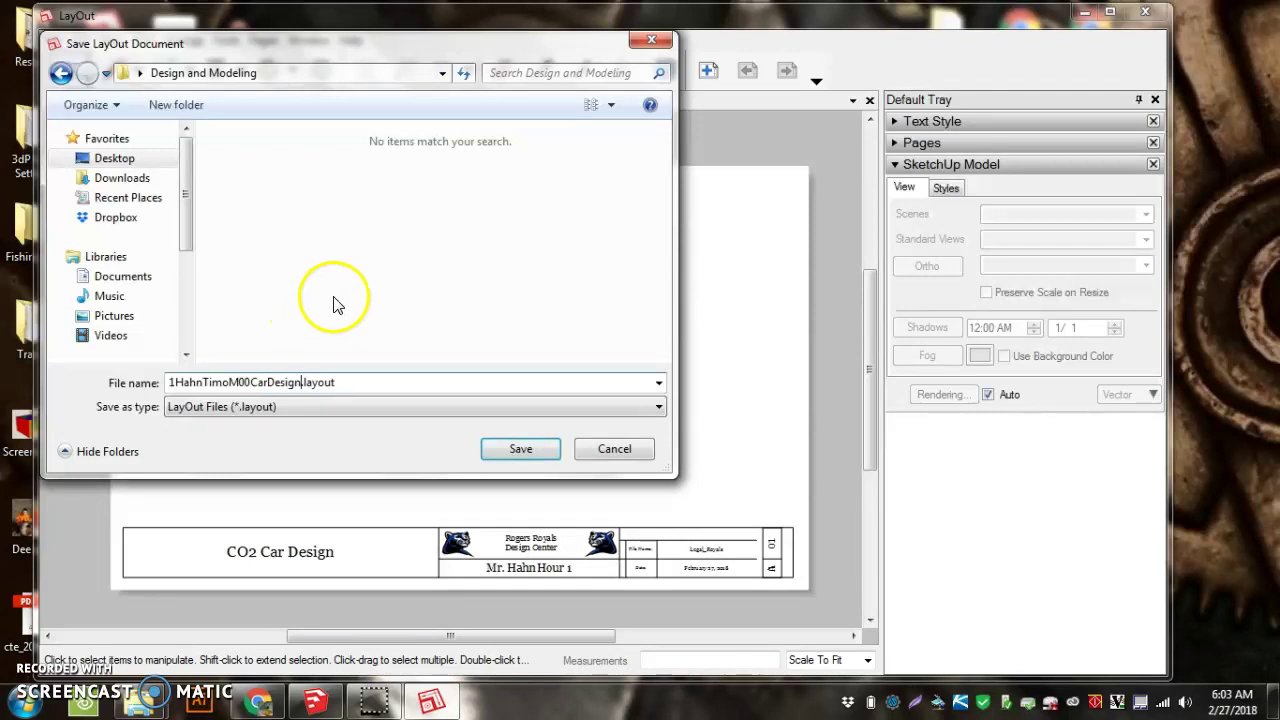
pyautogui.click(518, 452)
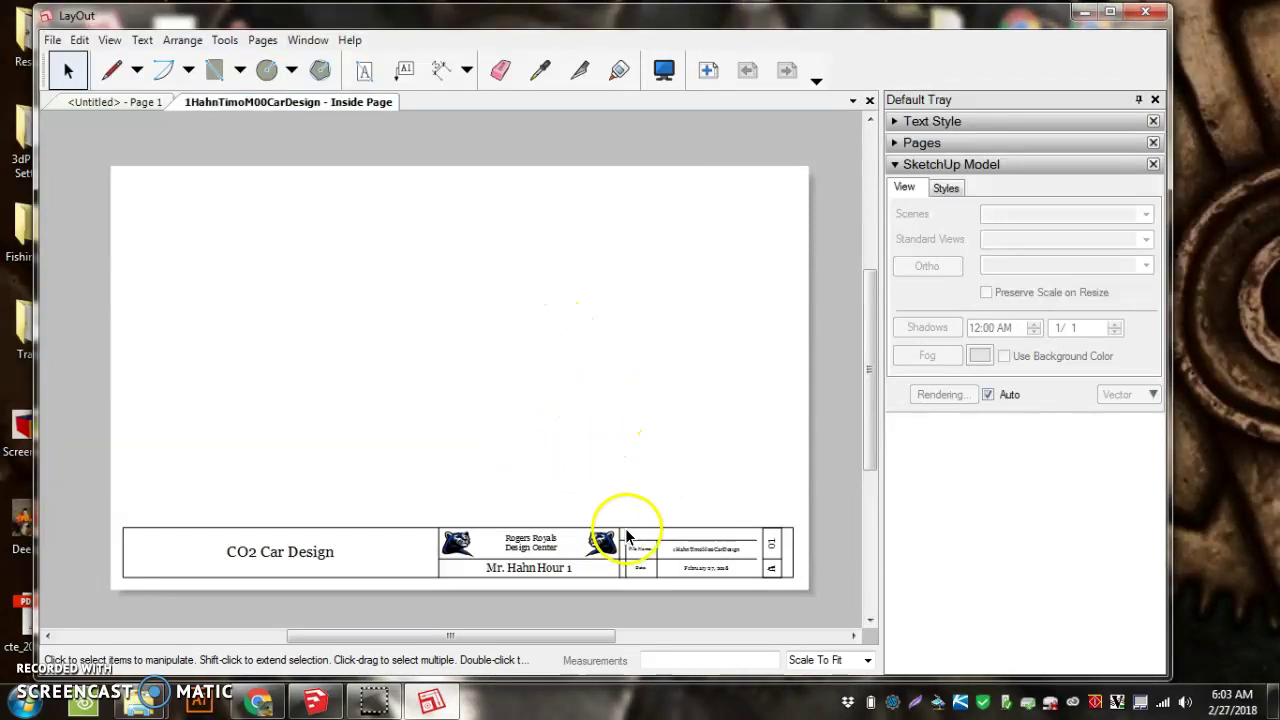
pyautogui.scroll(3, 700, 557)
pyautogui.scroll(3, 698, 555)
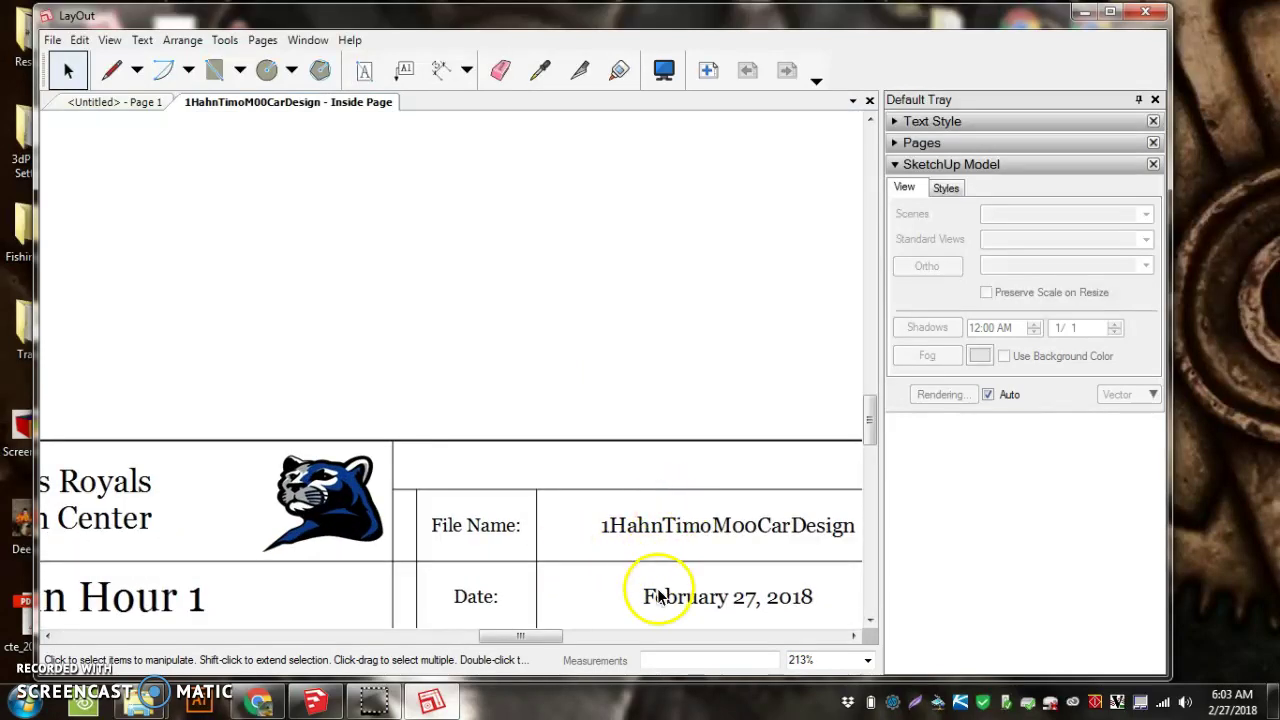
pyautogui.scroll(-5, 658, 597)
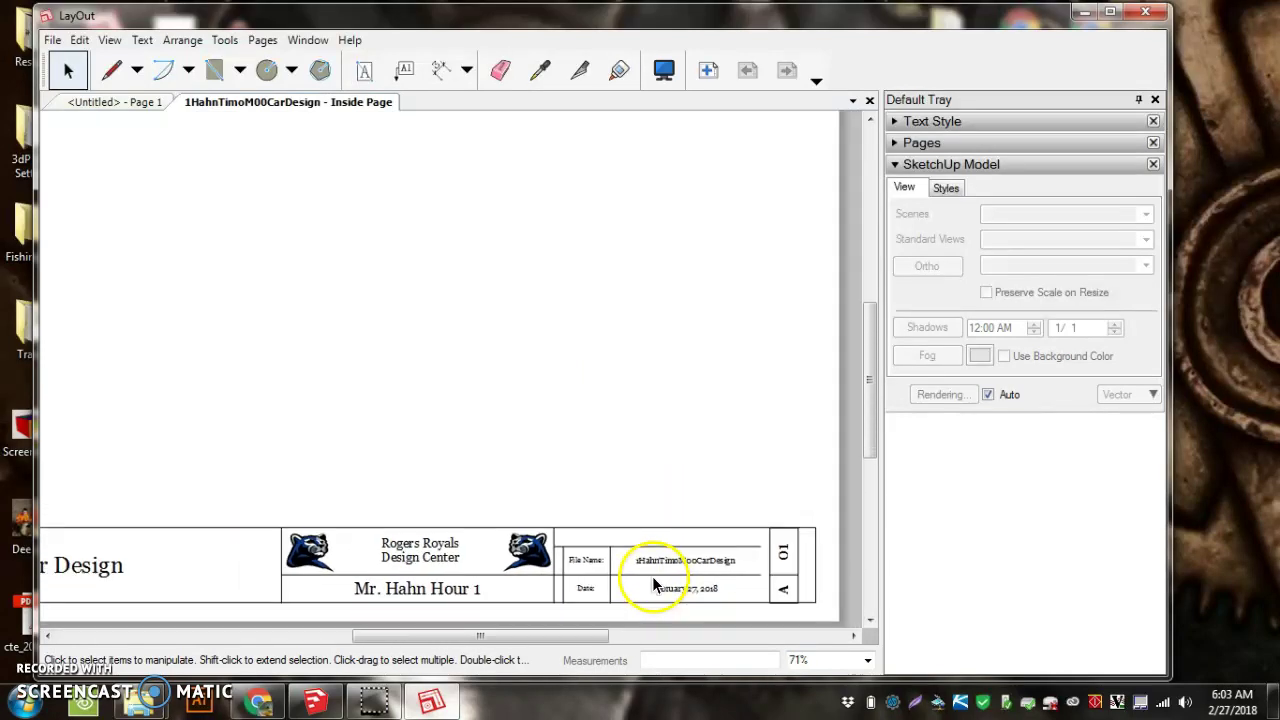
pyautogui.scroll(-1, 652, 583)
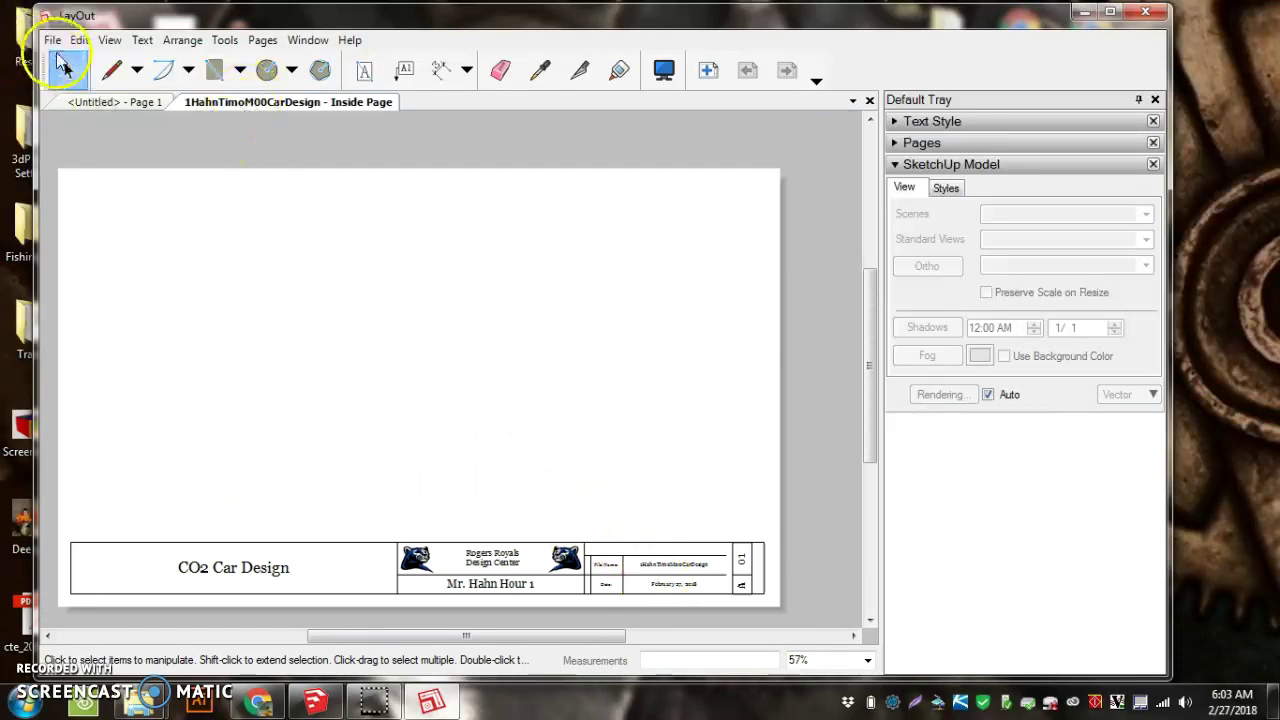
# Step: Insert the car .skp model via File > Insert, dismissing the failure message
pyautogui.click(52, 40)
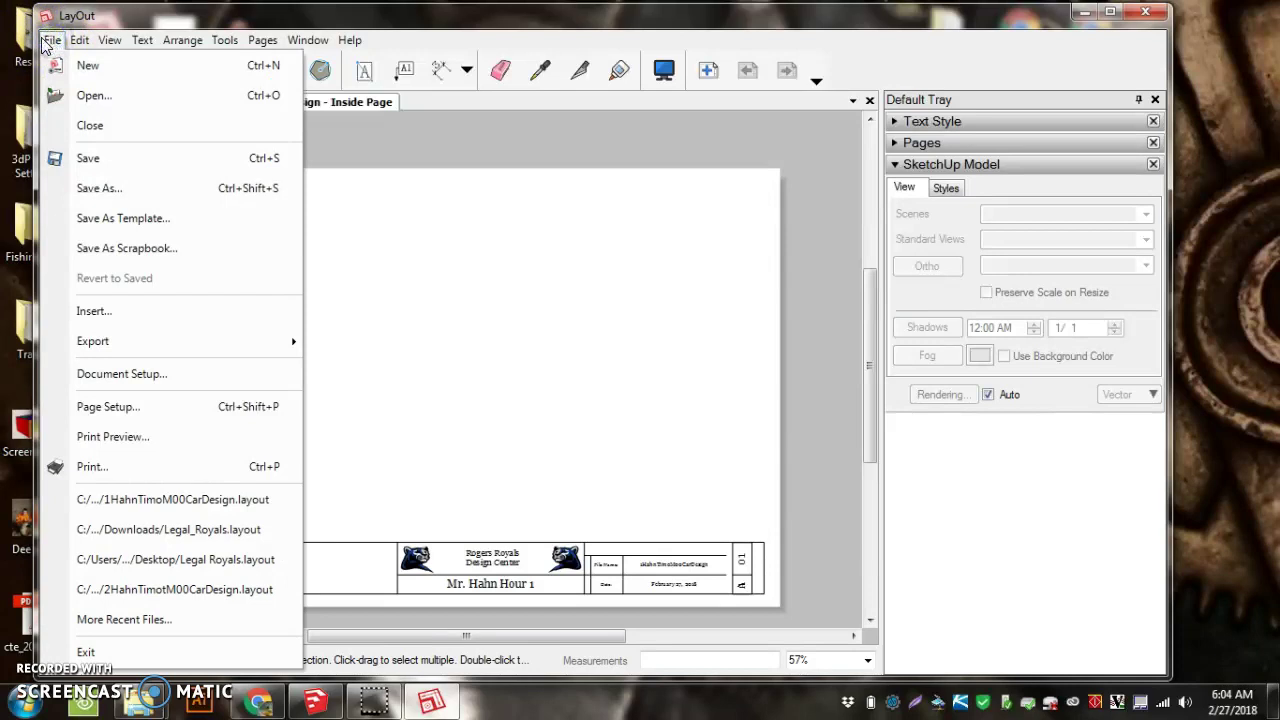
pyautogui.click(118, 311)
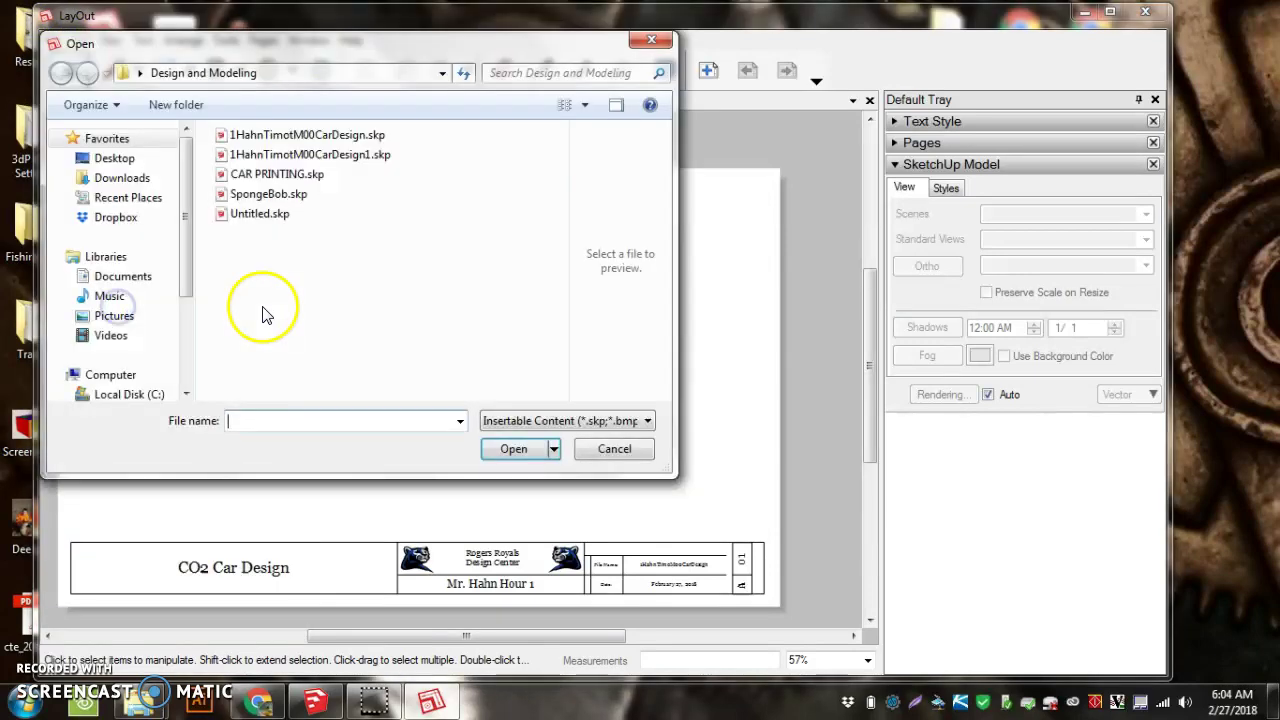
pyautogui.click(342, 155)
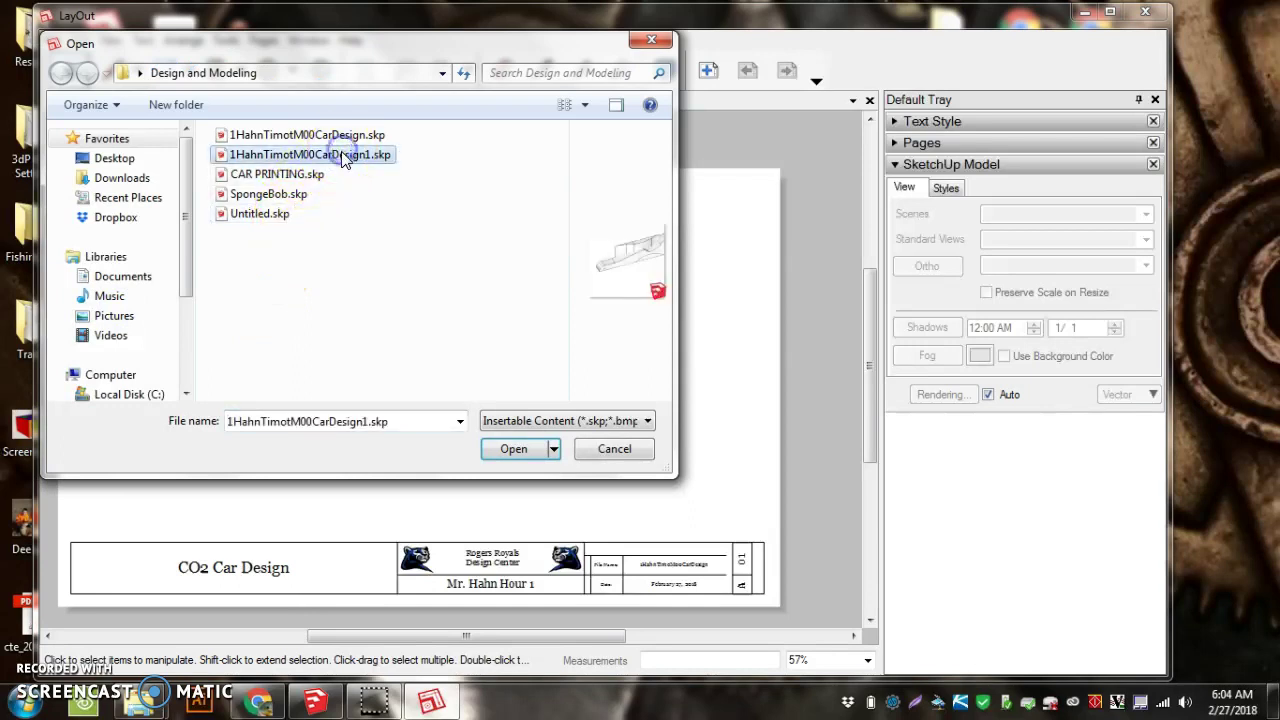
pyautogui.click(340, 137)
pyautogui.click(513, 449)
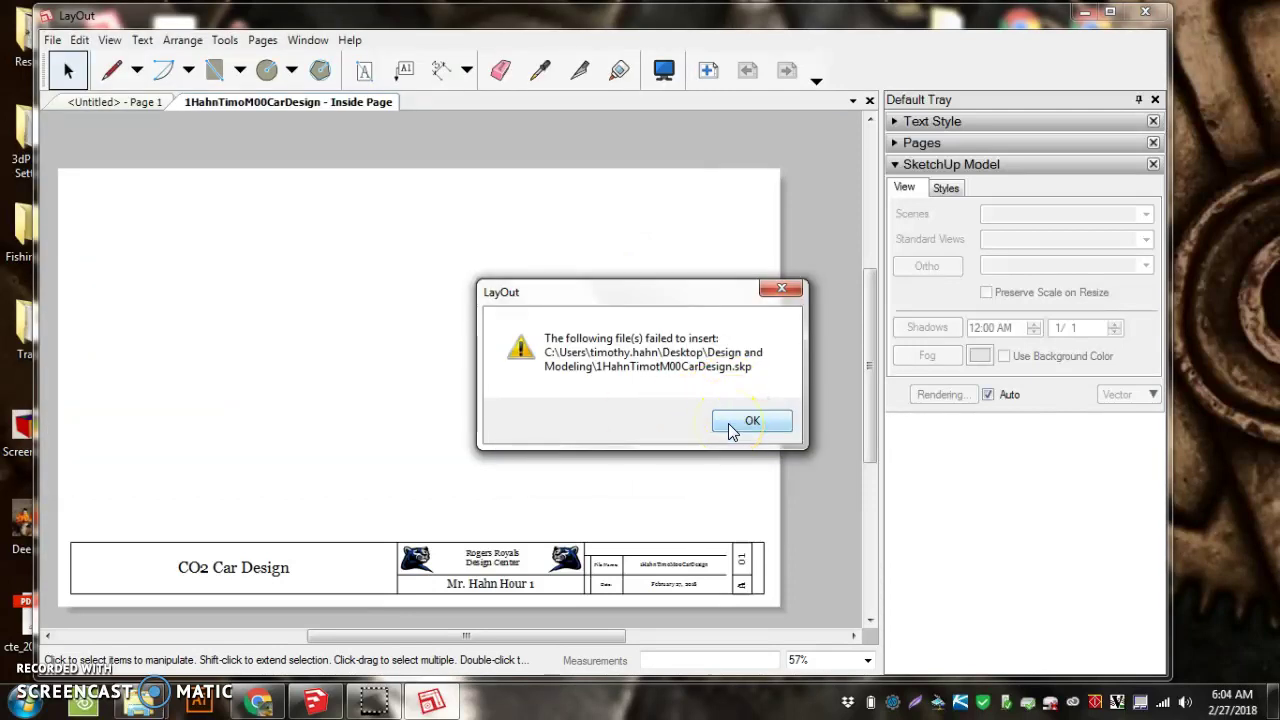
pyautogui.click(728, 423)
# Step: Retry inserting the car model file and dismiss the failure message again
pyautogui.click(52, 40)
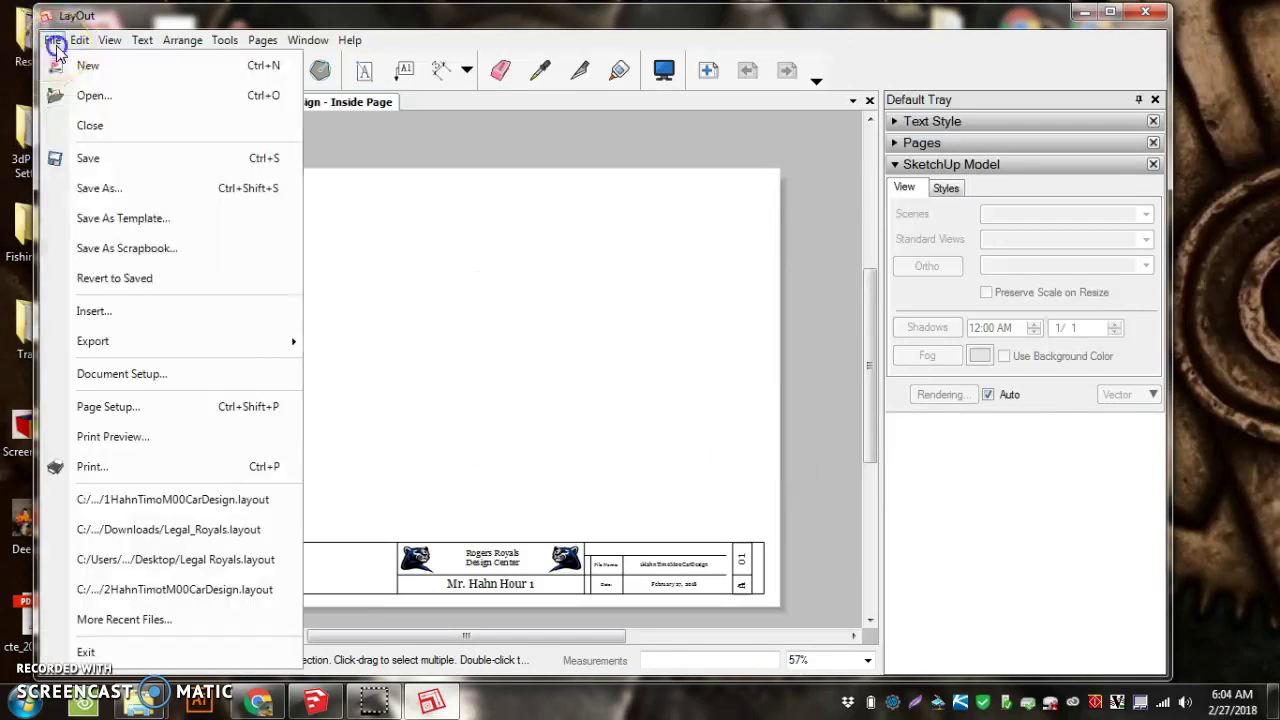
pyautogui.click(81, 307)
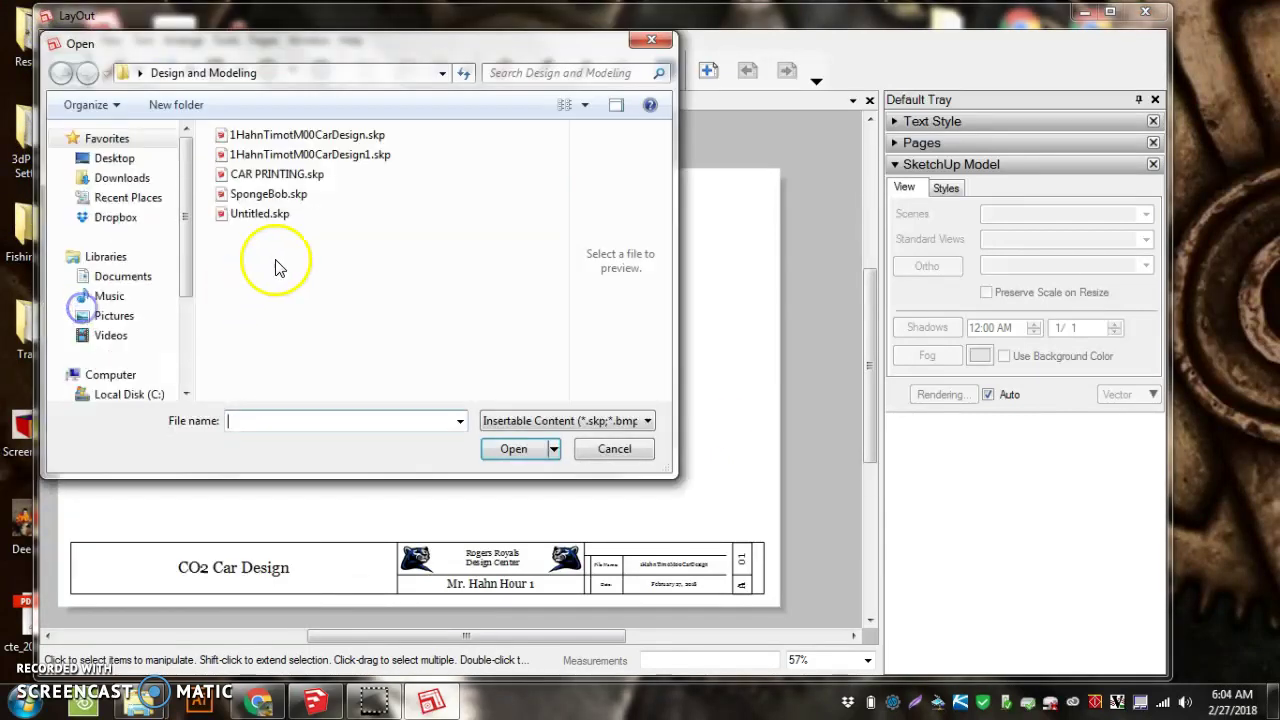
pyautogui.click(255, 134)
pyautogui.click(507, 448)
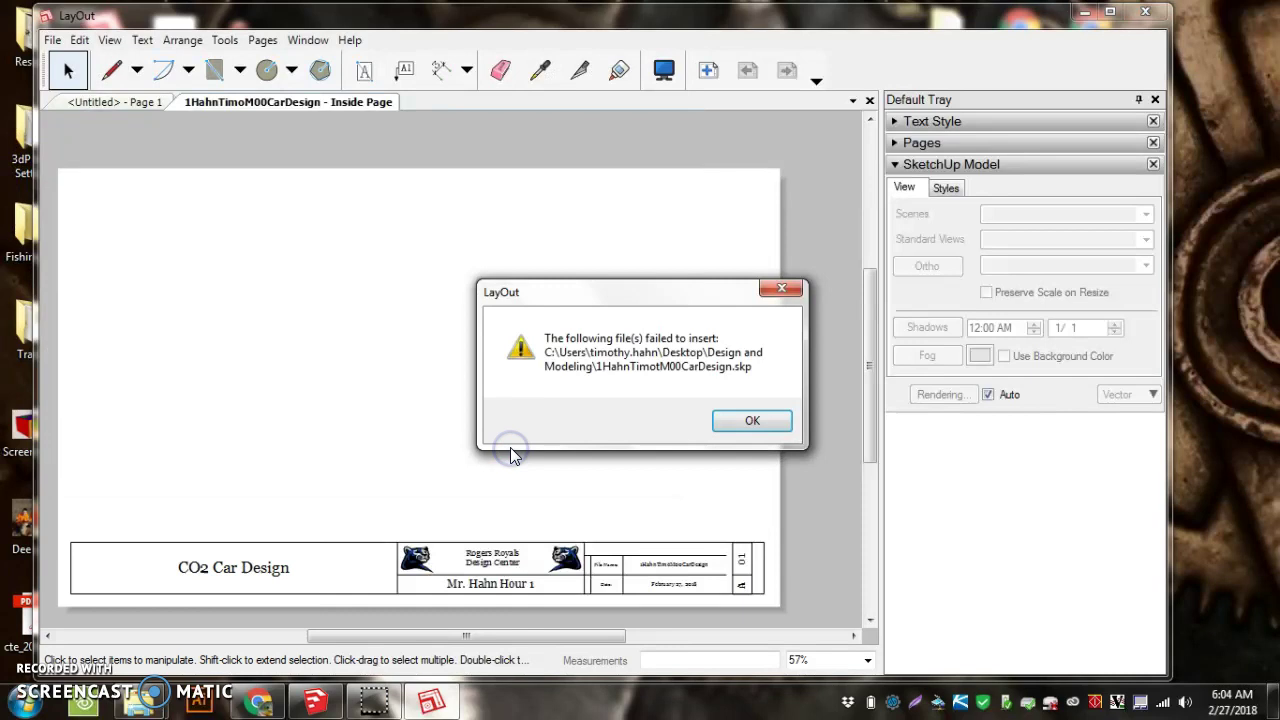
pyautogui.click(752, 424)
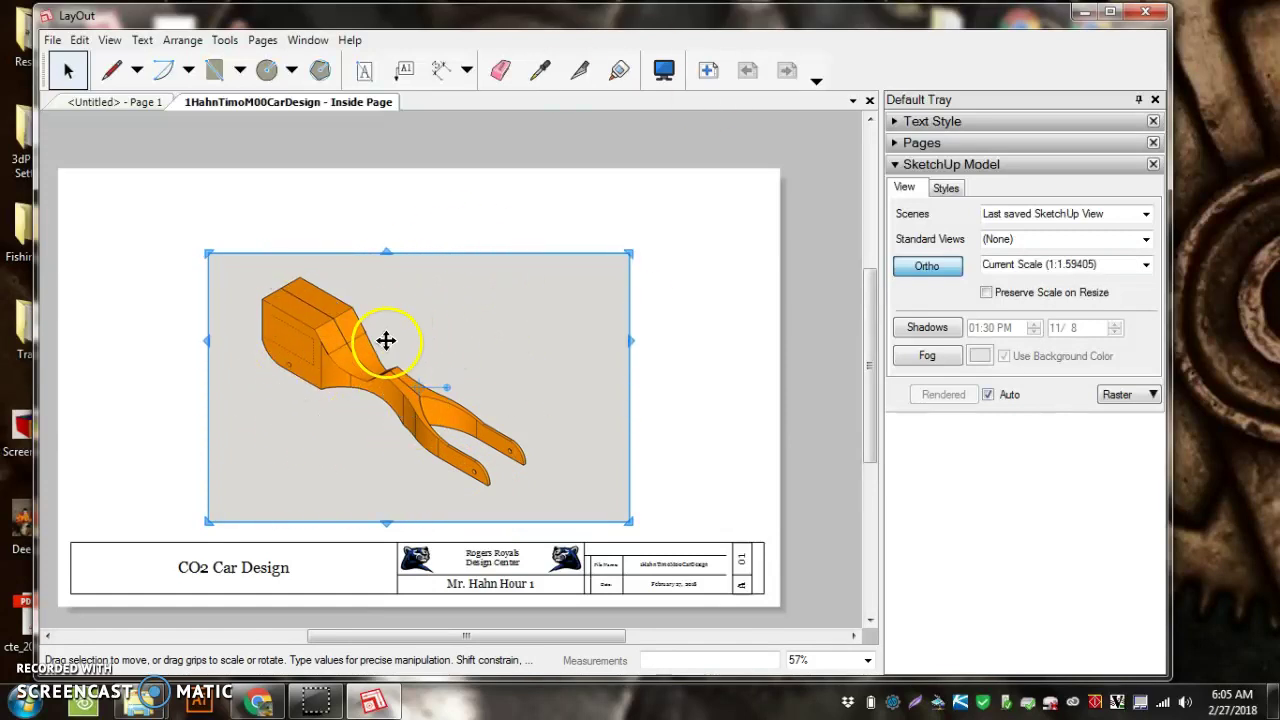
pyautogui.click(344, 354)
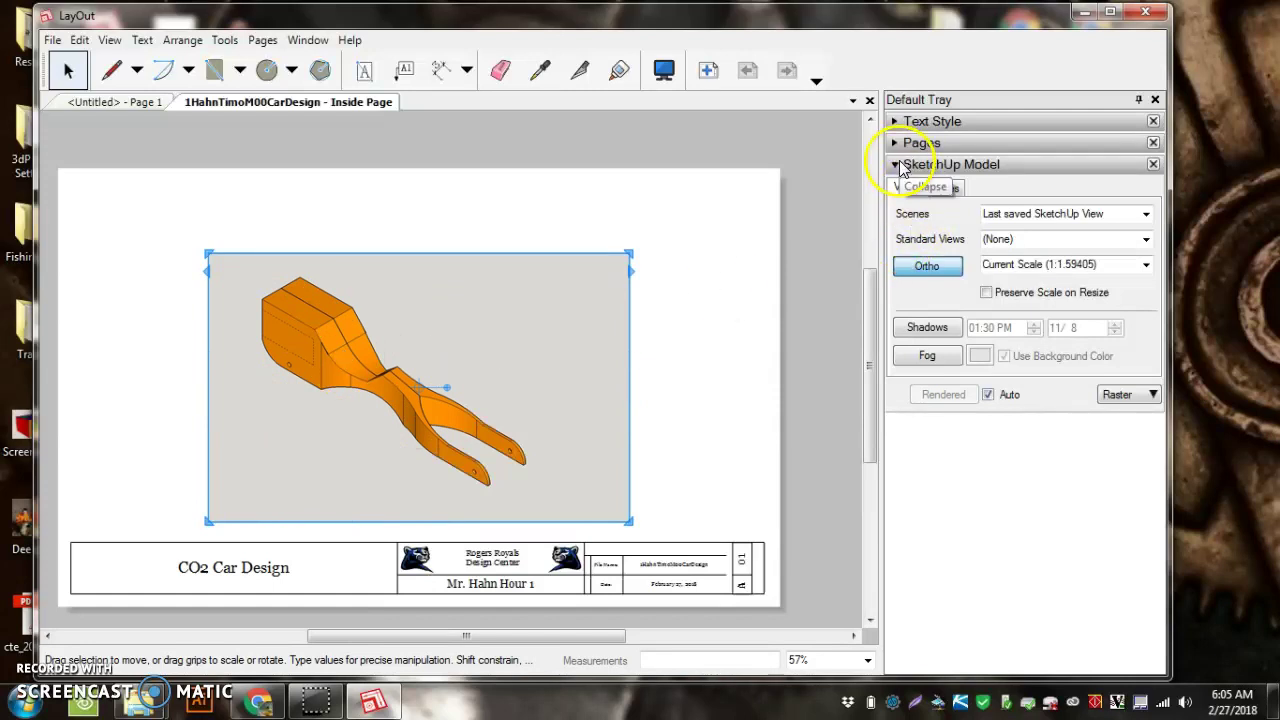
pyautogui.click(1157, 99)
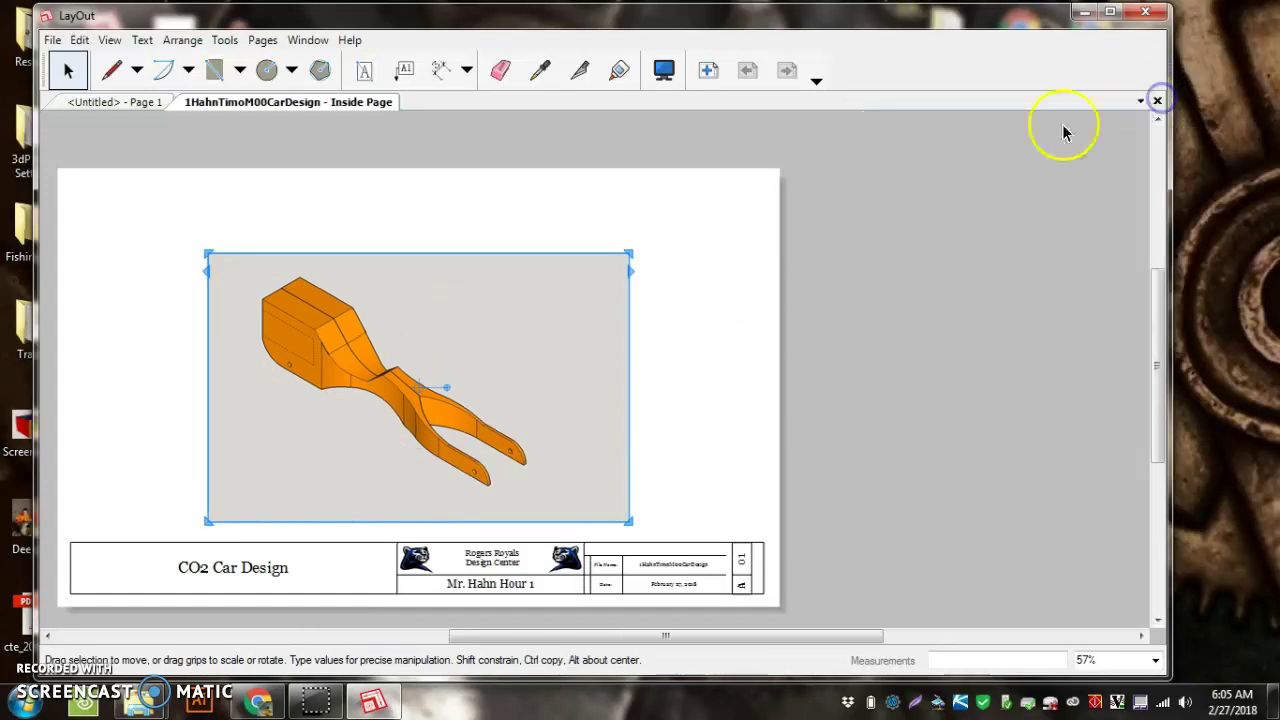
pyautogui.click(310, 40)
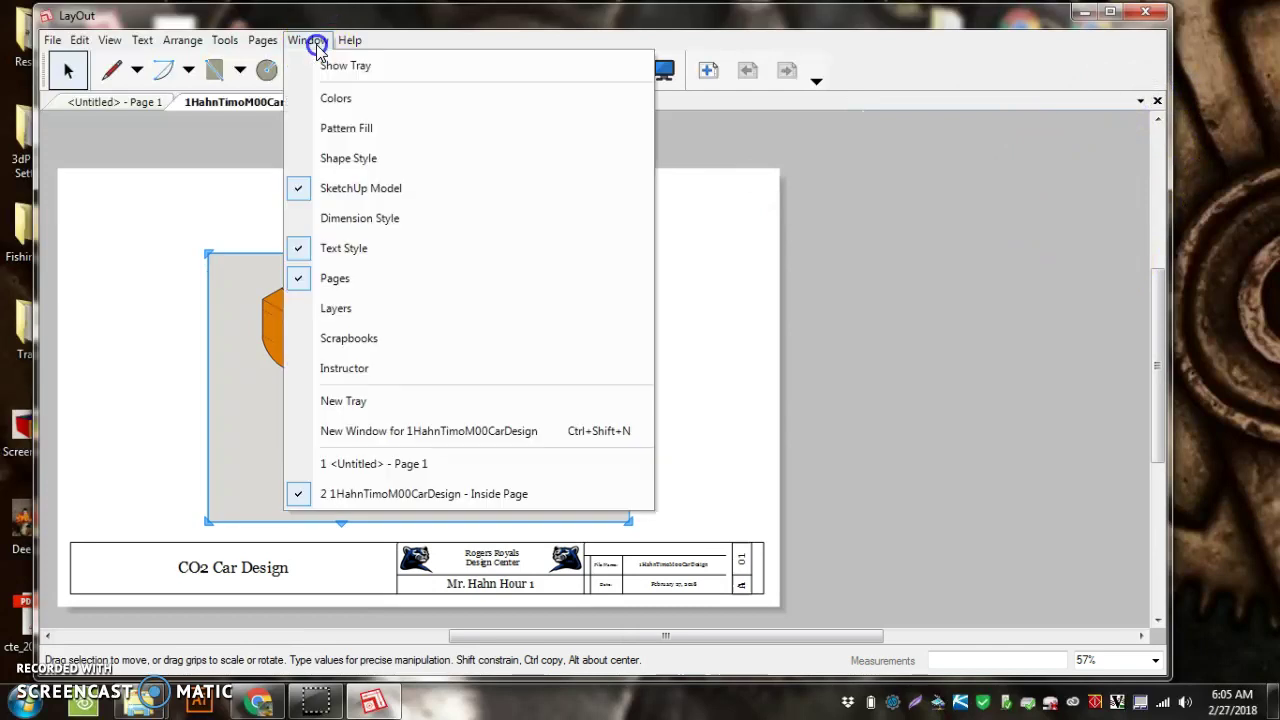
pyautogui.click(326, 66)
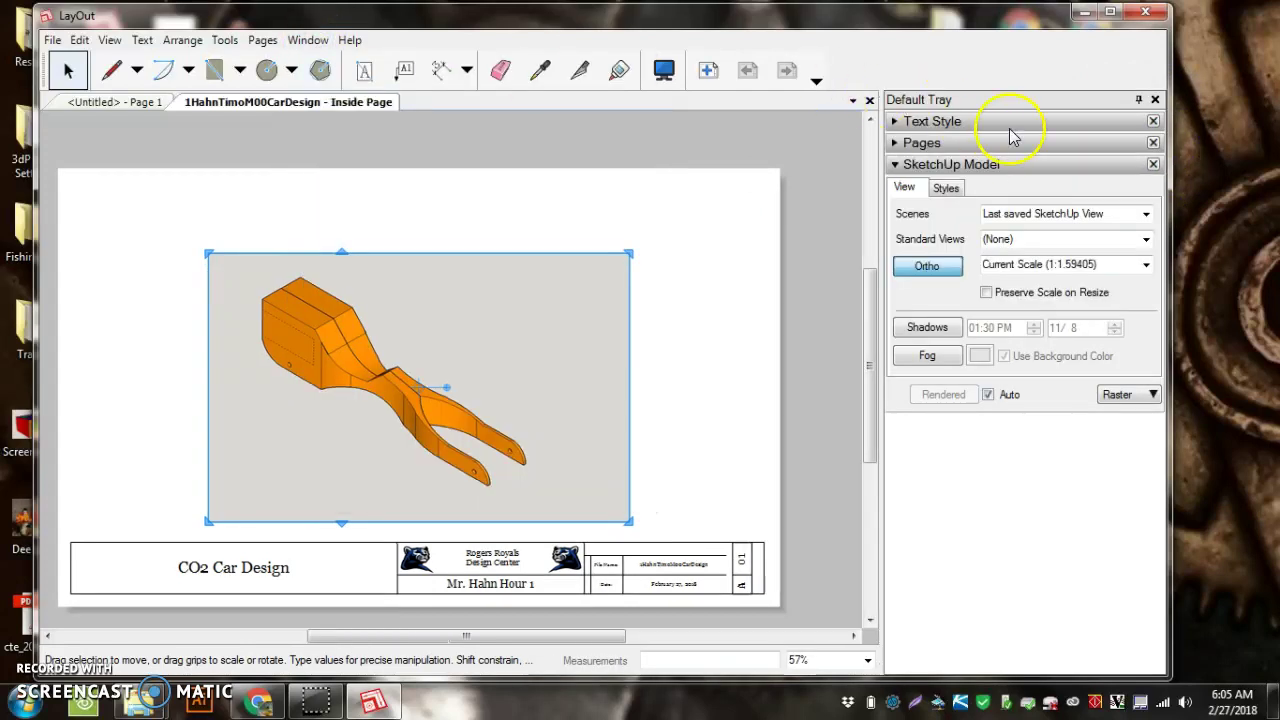
pyautogui.click(1152, 163)
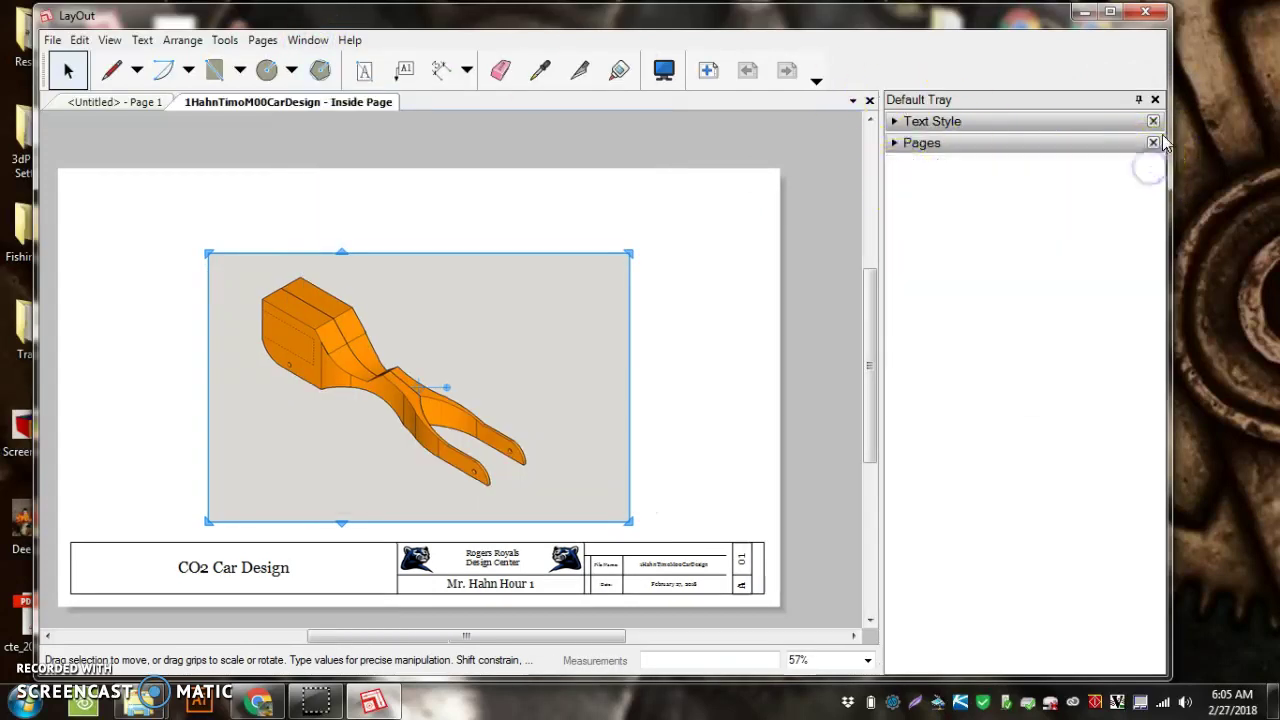
pyautogui.click(308, 40)
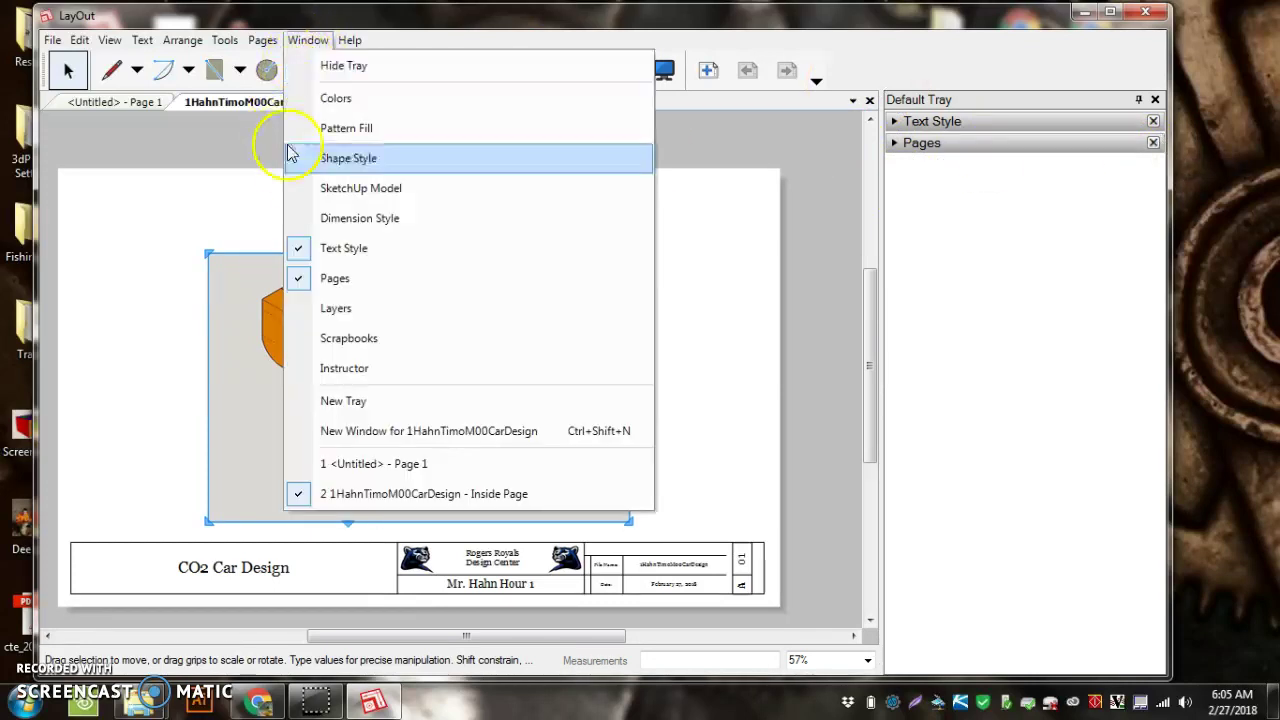
pyautogui.click(299, 188)
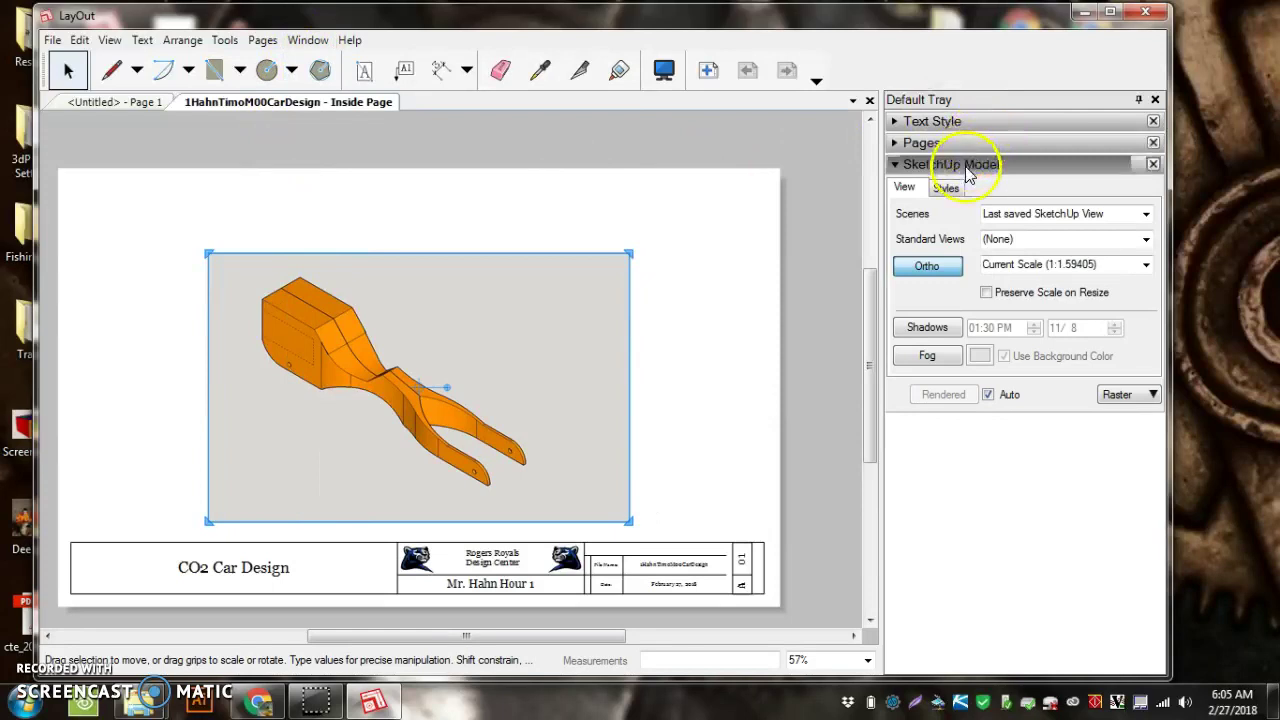
pyautogui.click(891, 168)
pyautogui.click(891, 168)
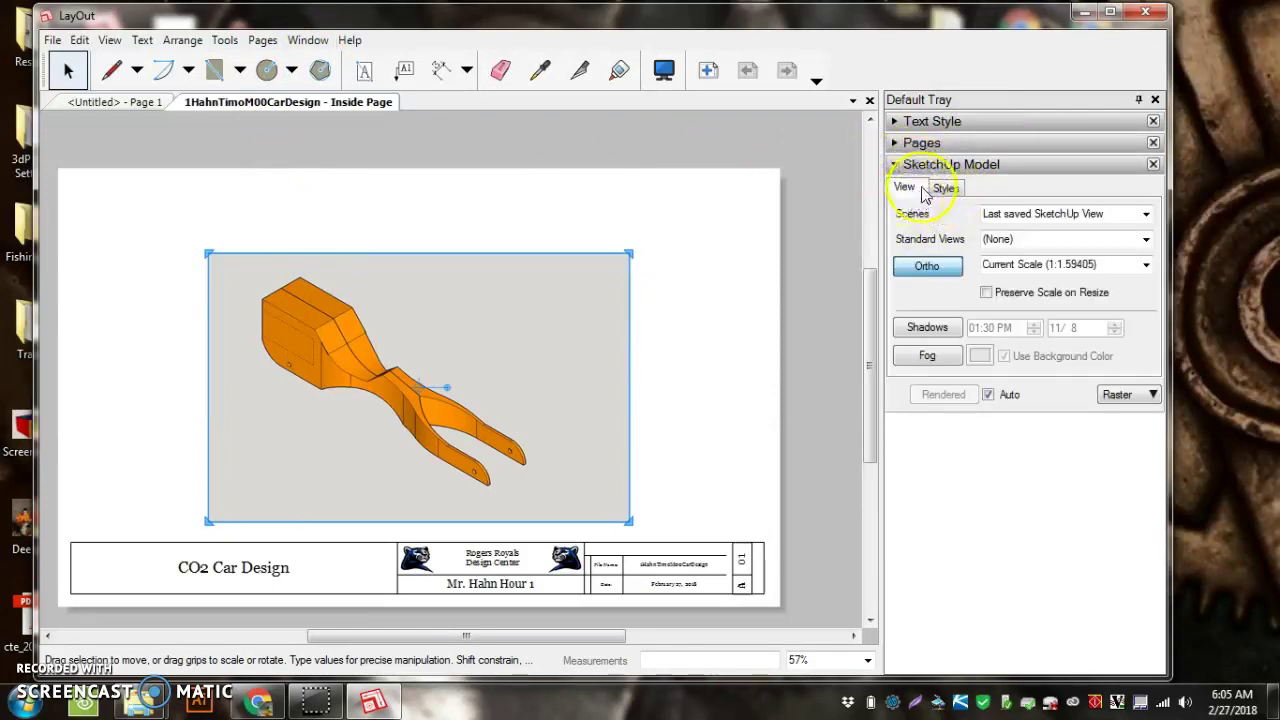
# Step: Set the car viewport to the Ortho Printing scene at Full Size (1:1) scale
pyautogui.click(1146, 215)
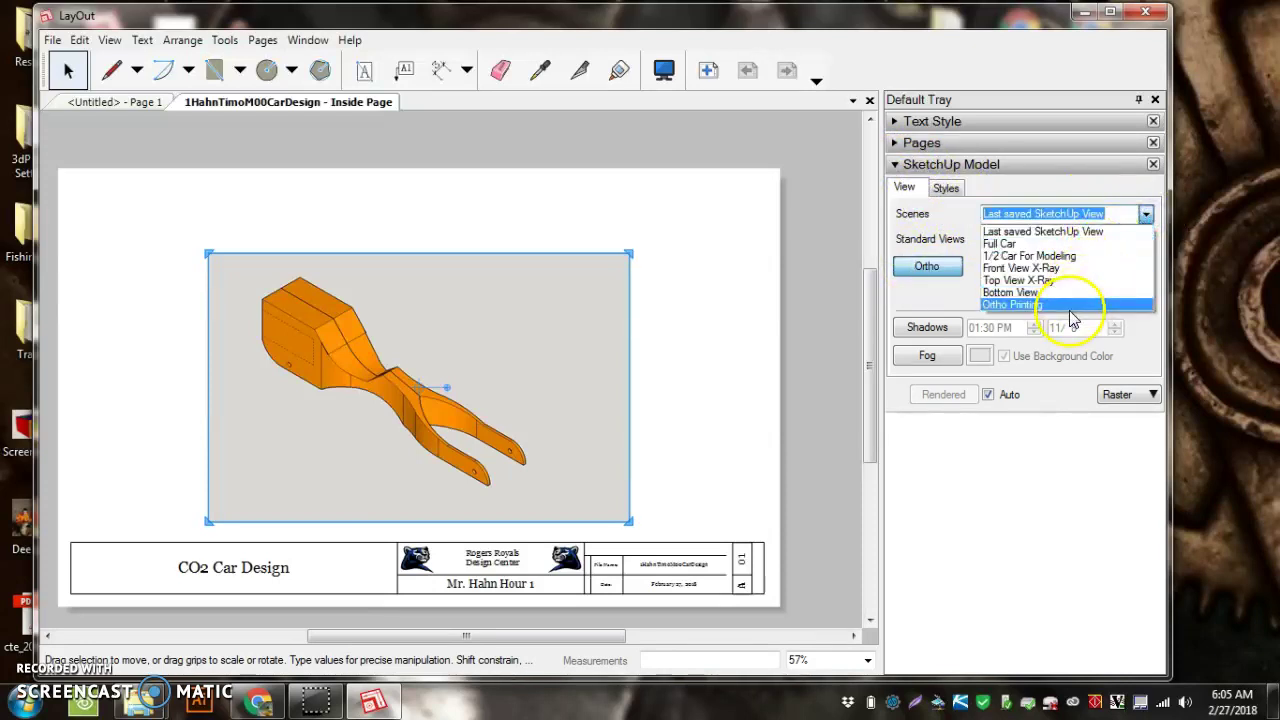
pyautogui.click(1012, 305)
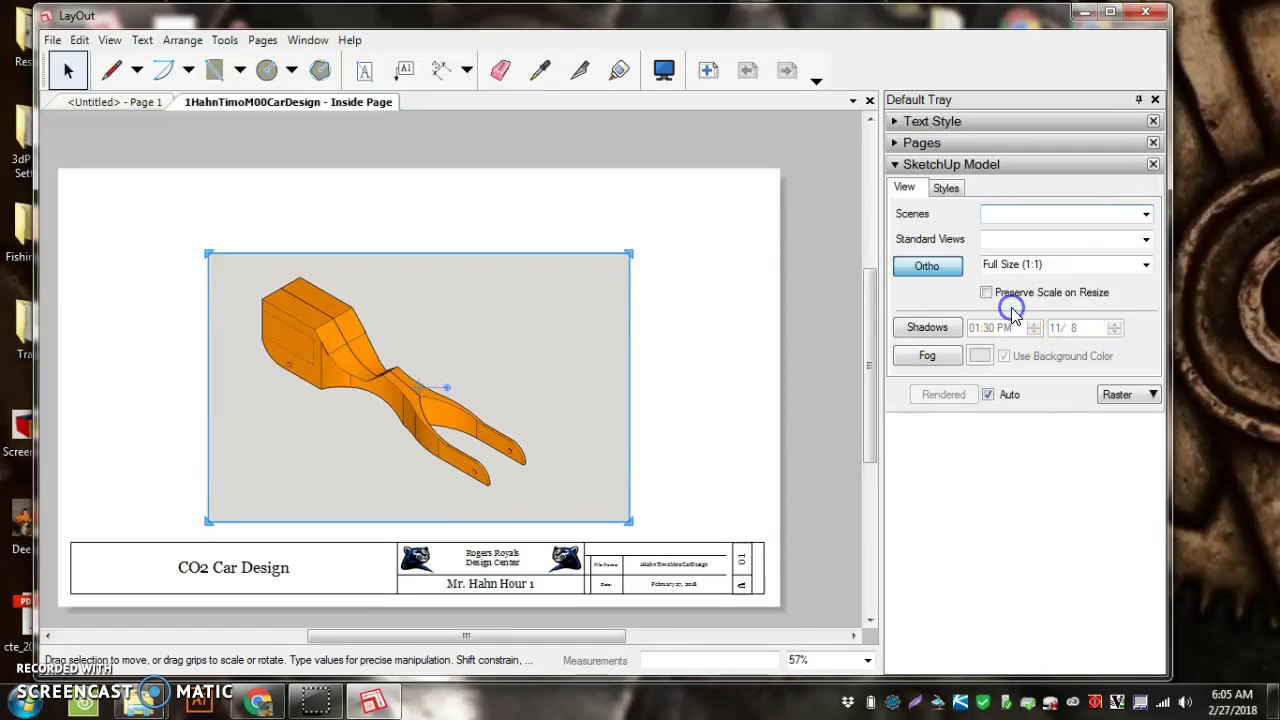
pyautogui.click(1145, 267)
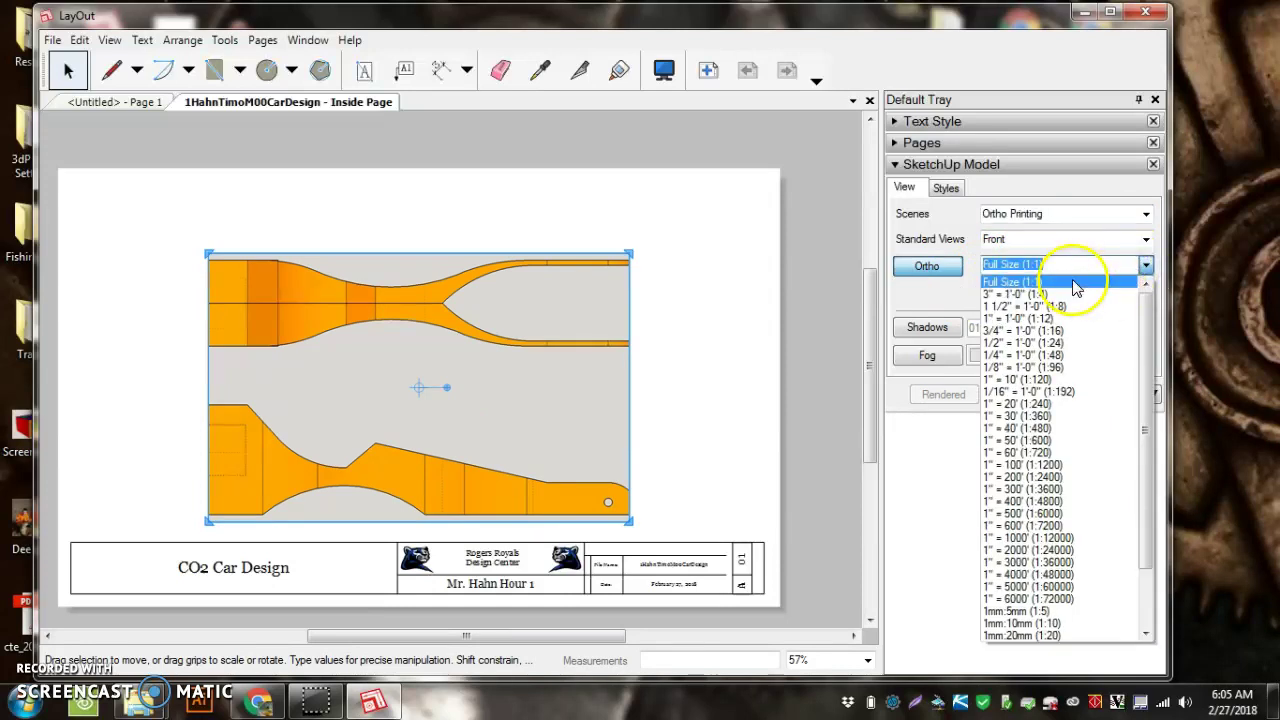
pyautogui.click(1075, 283)
pyautogui.click(926, 270)
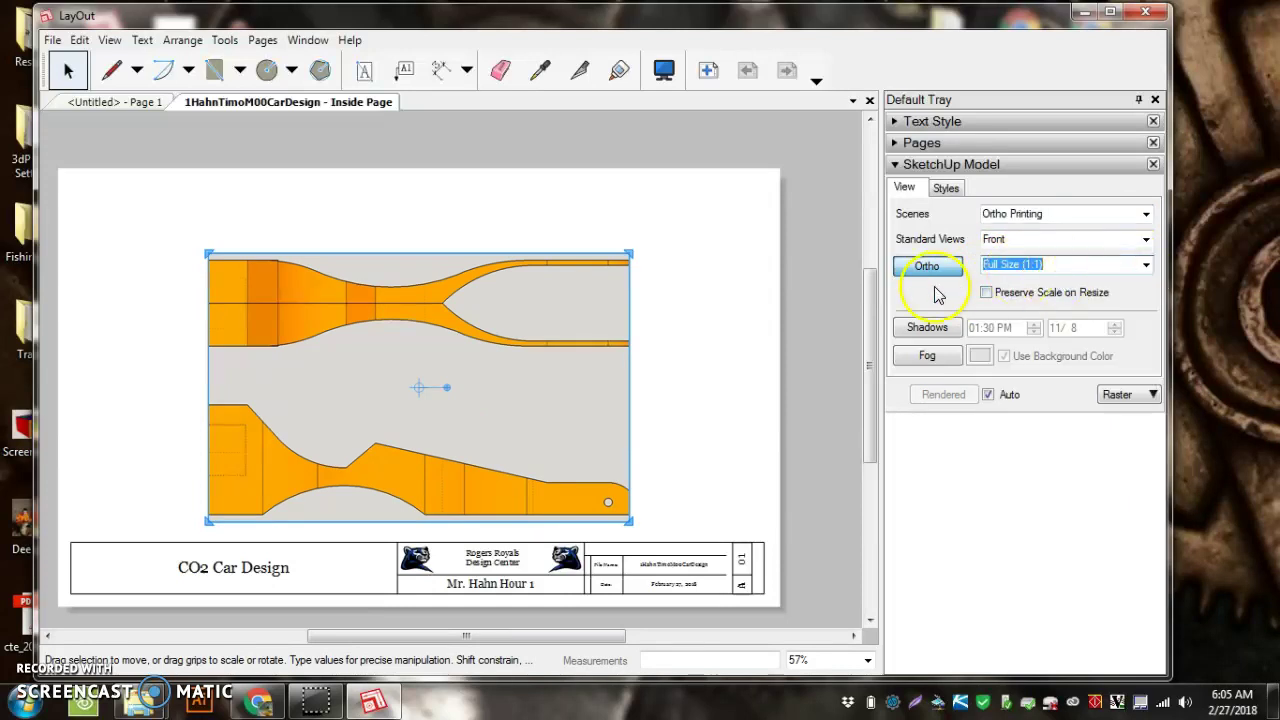
pyautogui.click(946, 187)
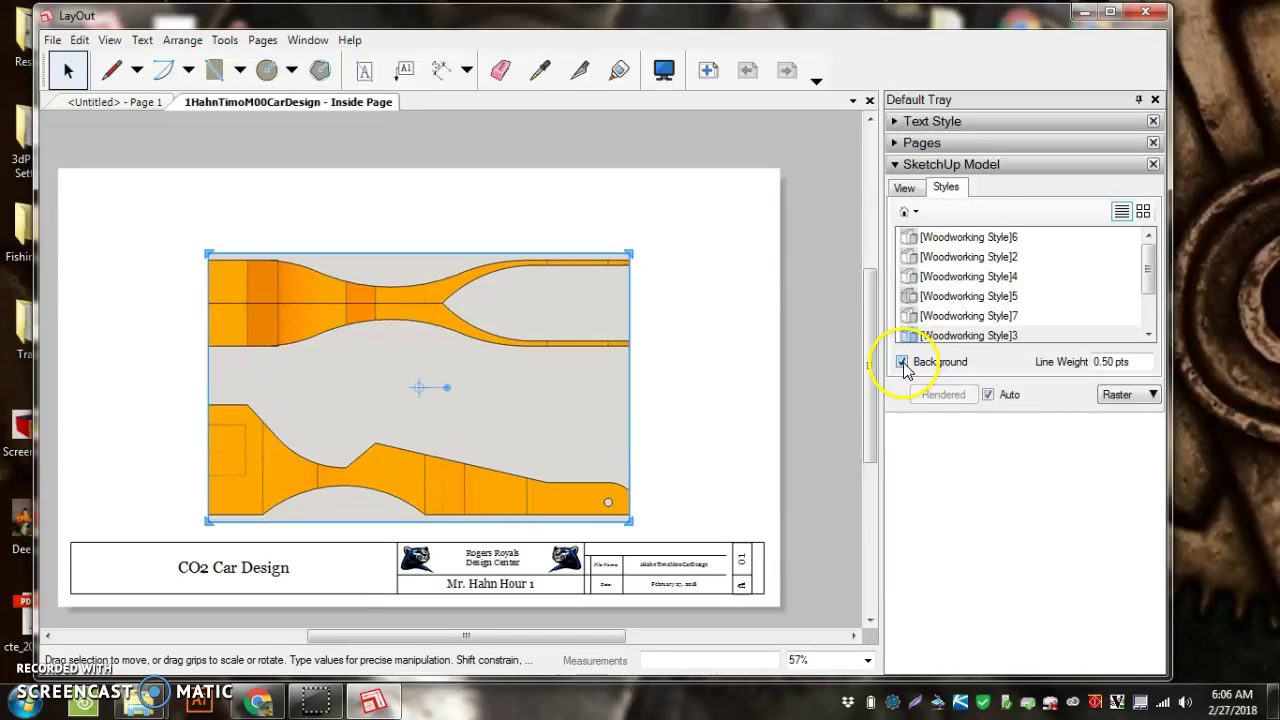
# Step: Turn off the viewport Background and stretch the car frame across nearly the full page width
pyautogui.click(903, 364)
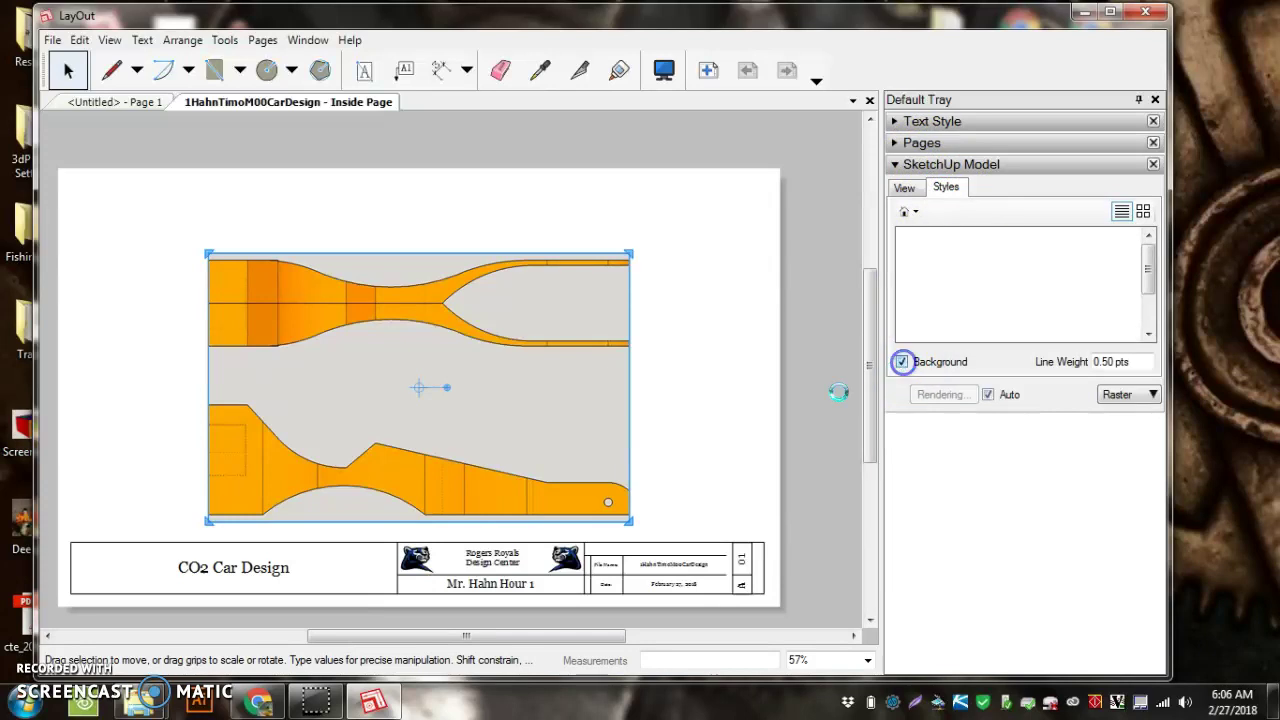
pyautogui.click(635, 250)
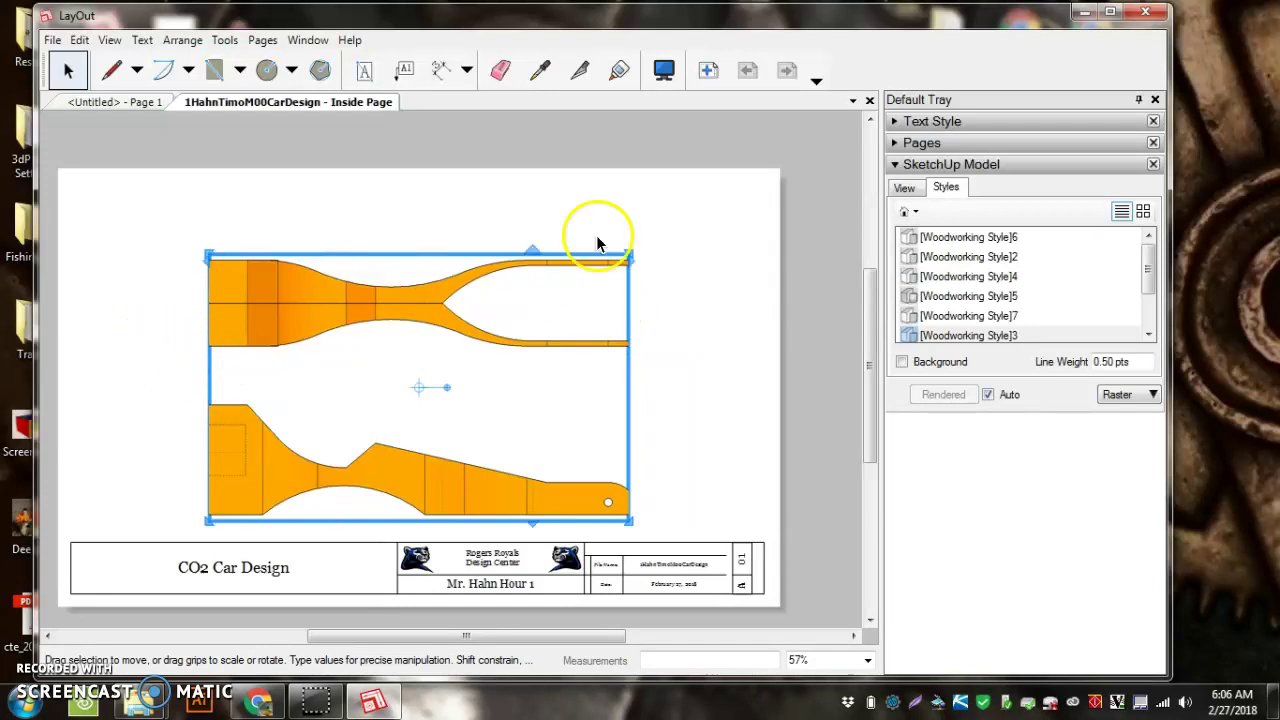
pyautogui.moveTo(635, 251); pyautogui.dragTo(756, 196)
pyautogui.moveTo(202, 353); pyautogui.dragTo(62, 352)
pyautogui.click(901, 189)
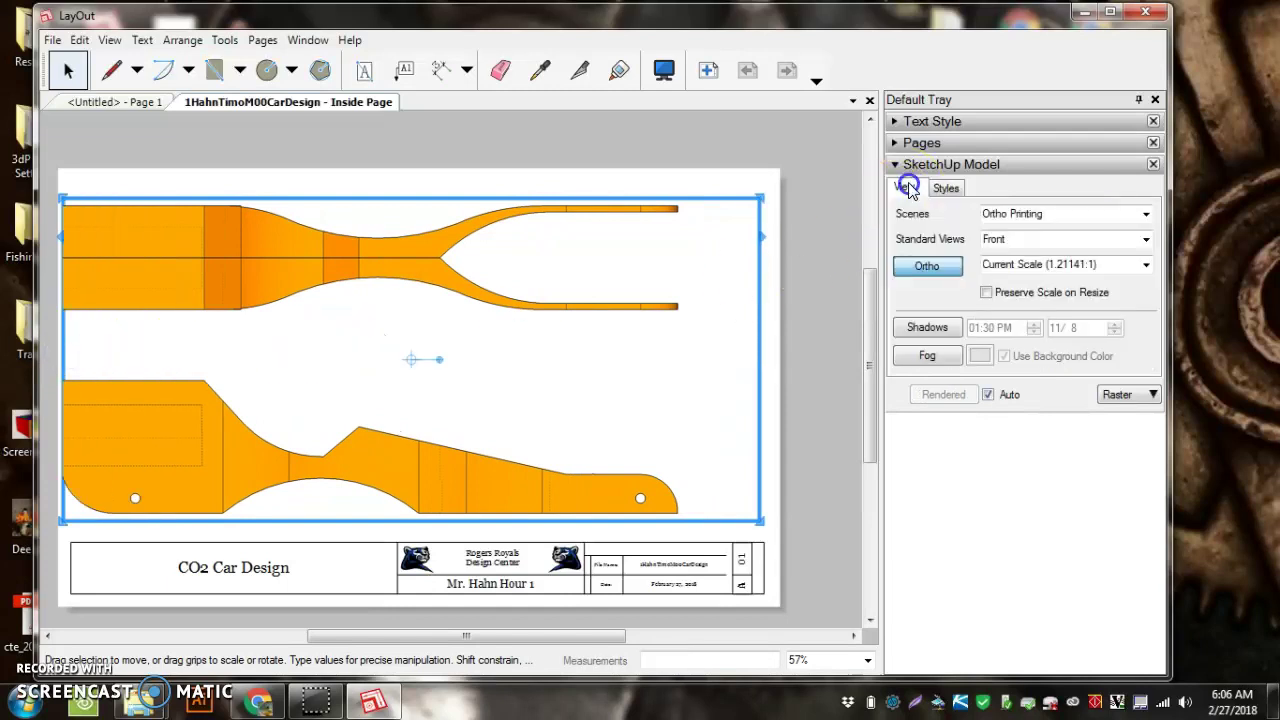
# Step: Reset the viewport to Full Size (1:1) with Preserve Scale on Resize, then shift it right above the title block
pyautogui.click(808, 231)
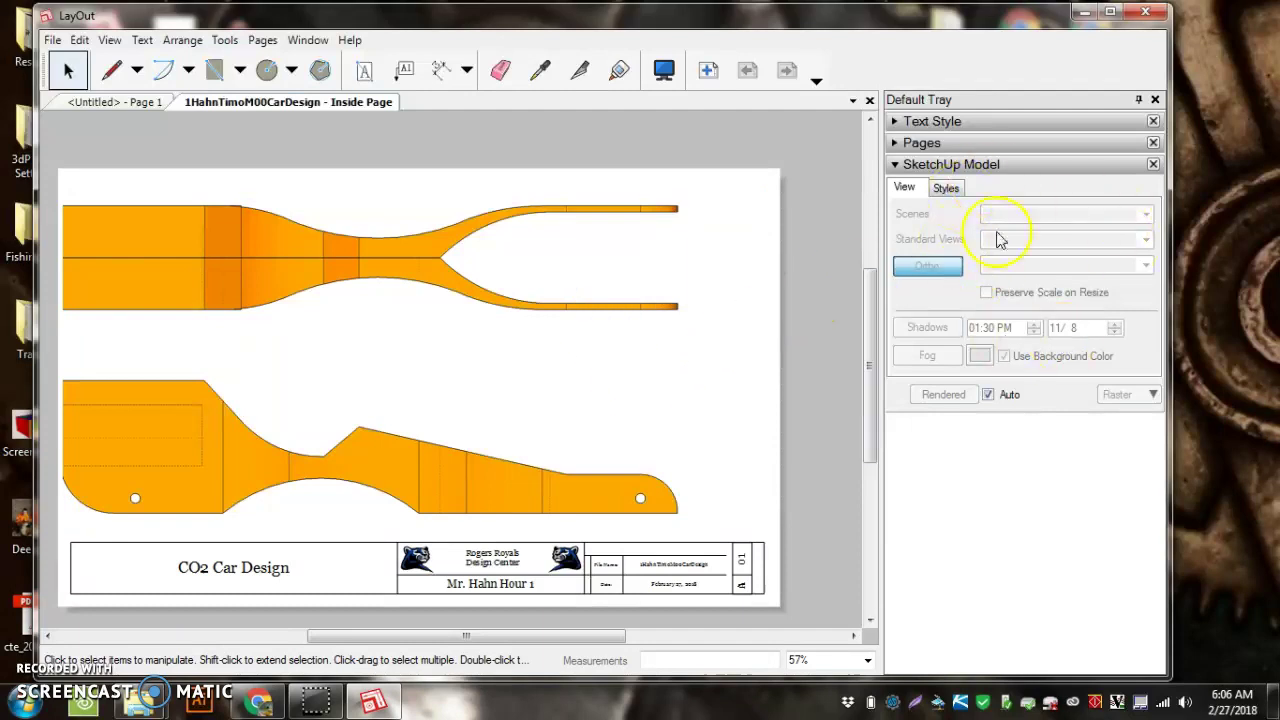
pyautogui.click(395, 252)
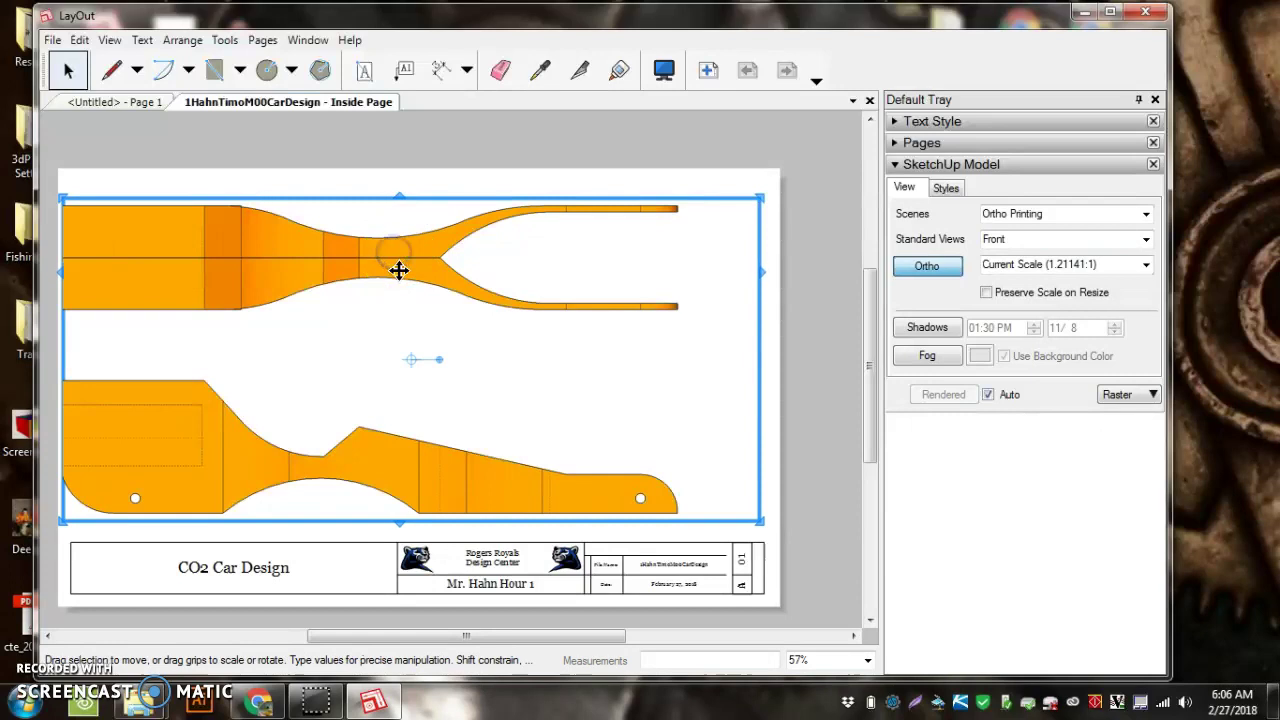
pyautogui.click(1145, 265)
pyautogui.click(1145, 284)
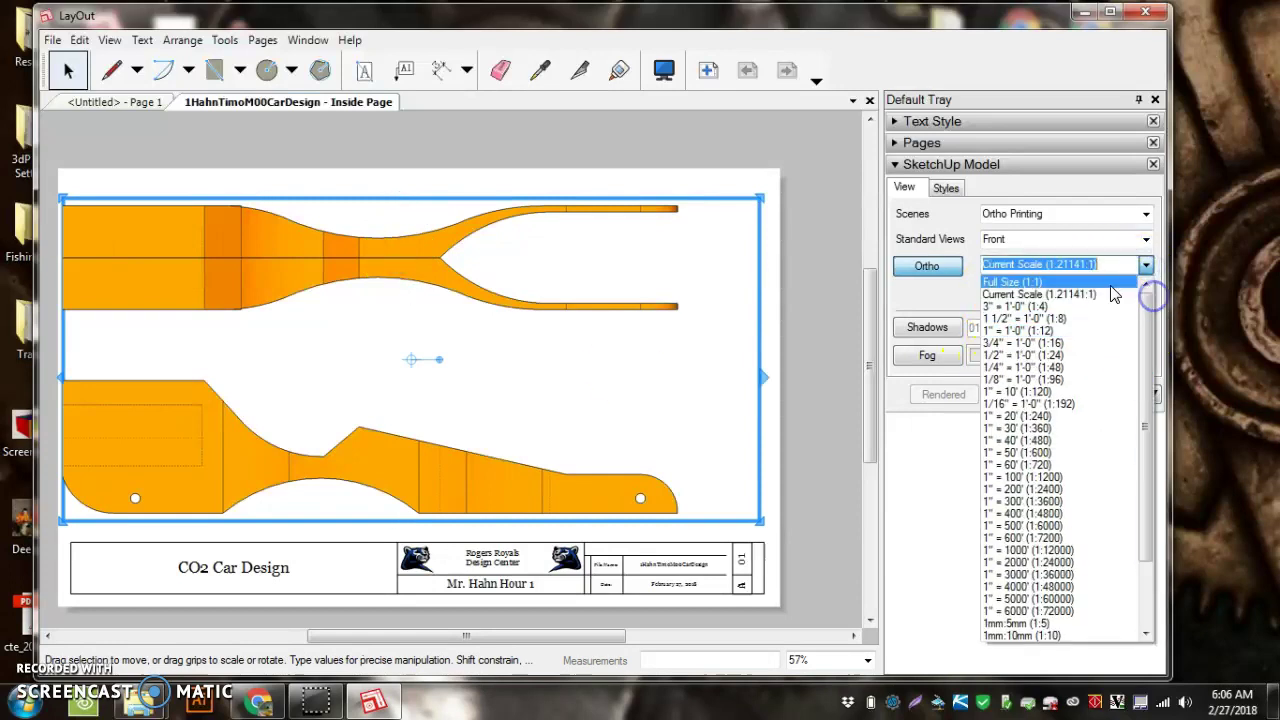
pyautogui.click(1105, 283)
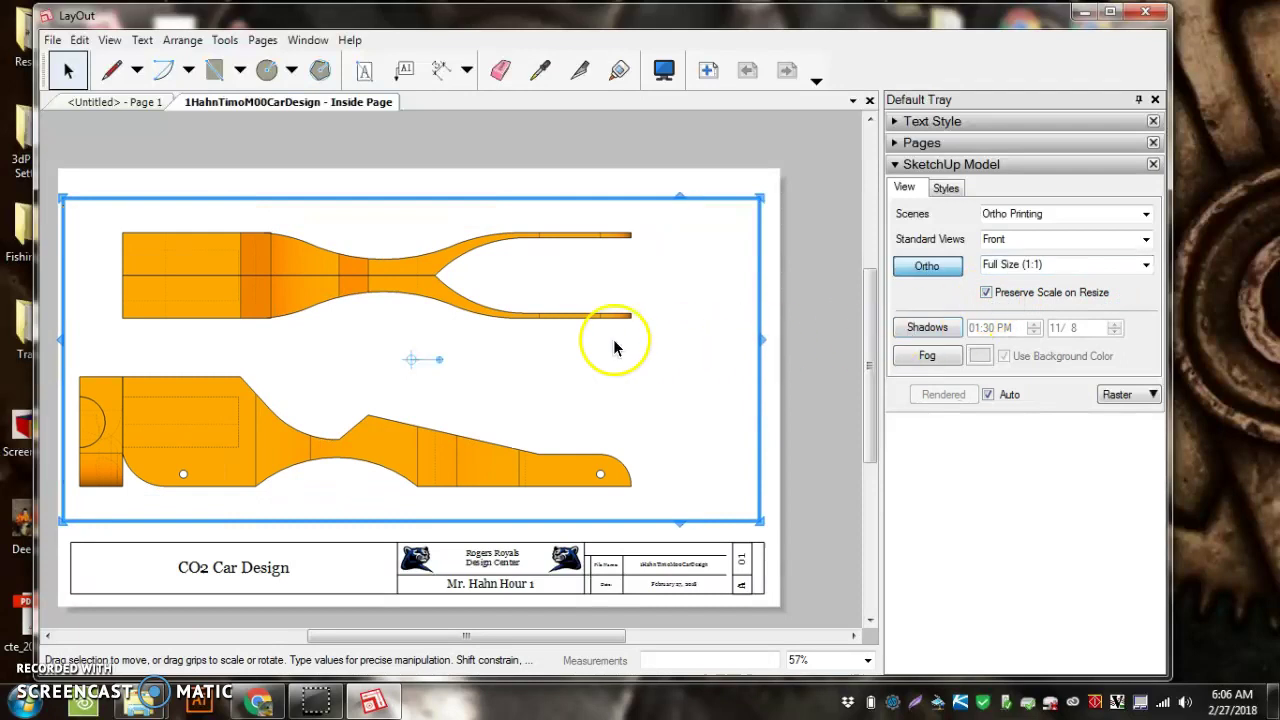
pyautogui.moveTo(368, 435)
pyautogui.mouseDown()
pyautogui.moveTo(409, 446)
pyautogui.moveTo(409, 459)
pyautogui.moveTo(418, 449)
pyautogui.mouseUp()
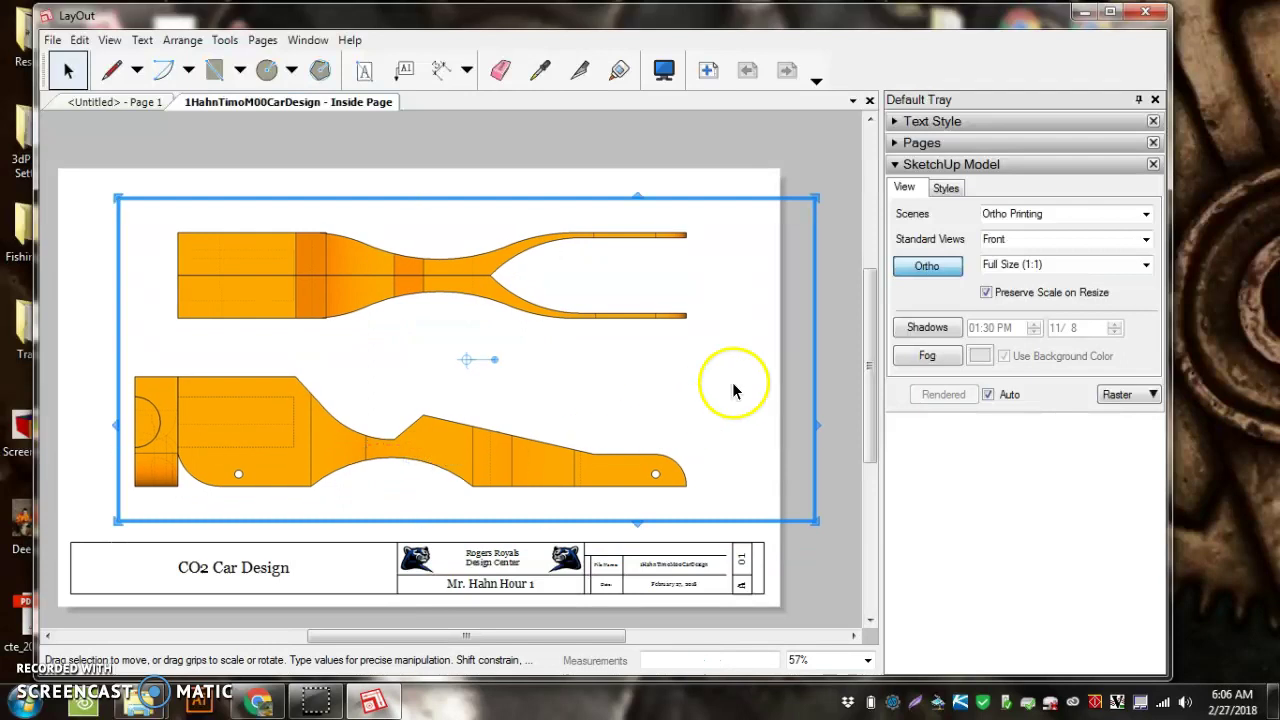
pyautogui.click(831, 347)
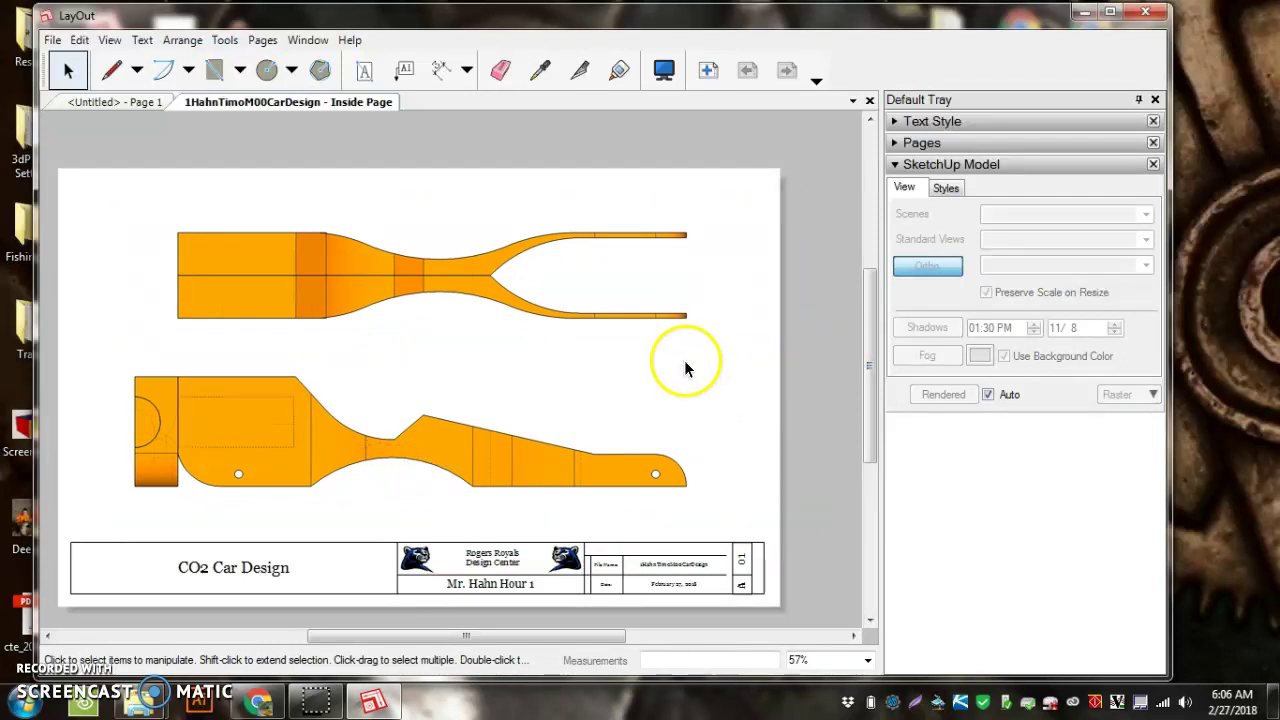
# Step: Save the document, then export it as a PDF under the default name into Design and Modeling
pyautogui.click(52, 40)
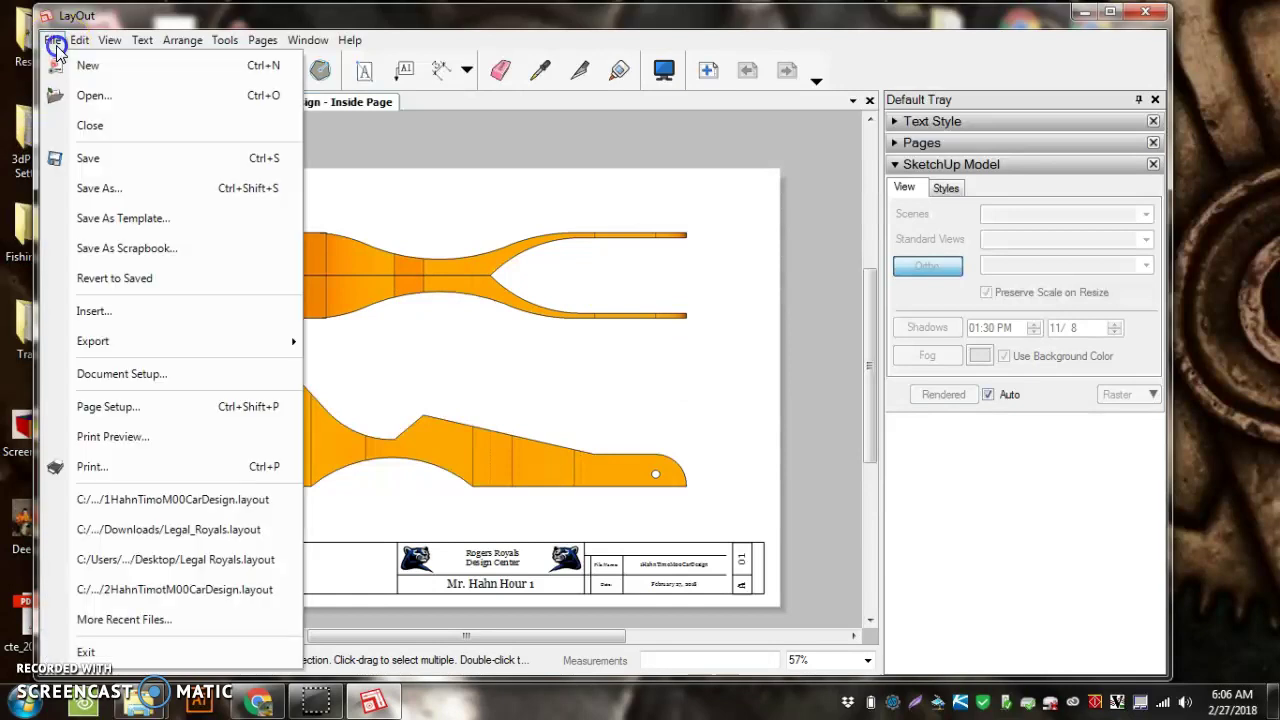
pyautogui.click(58, 162)
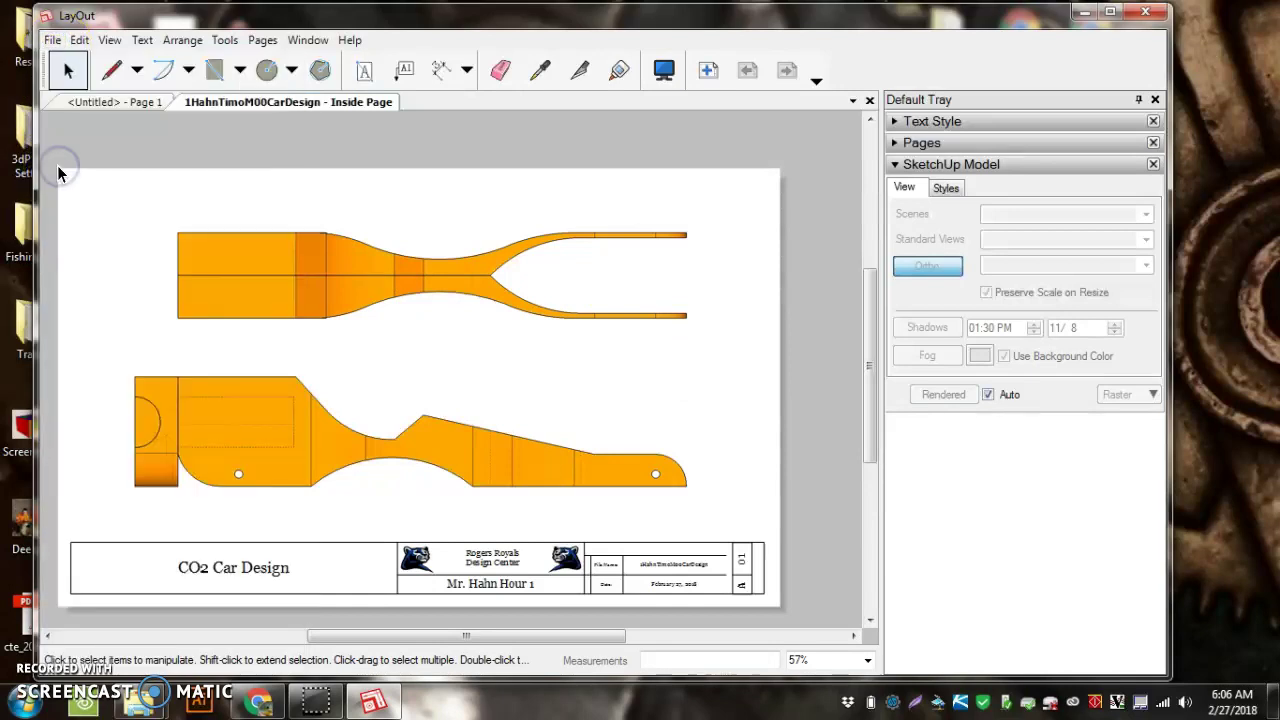
pyautogui.click(55, 40)
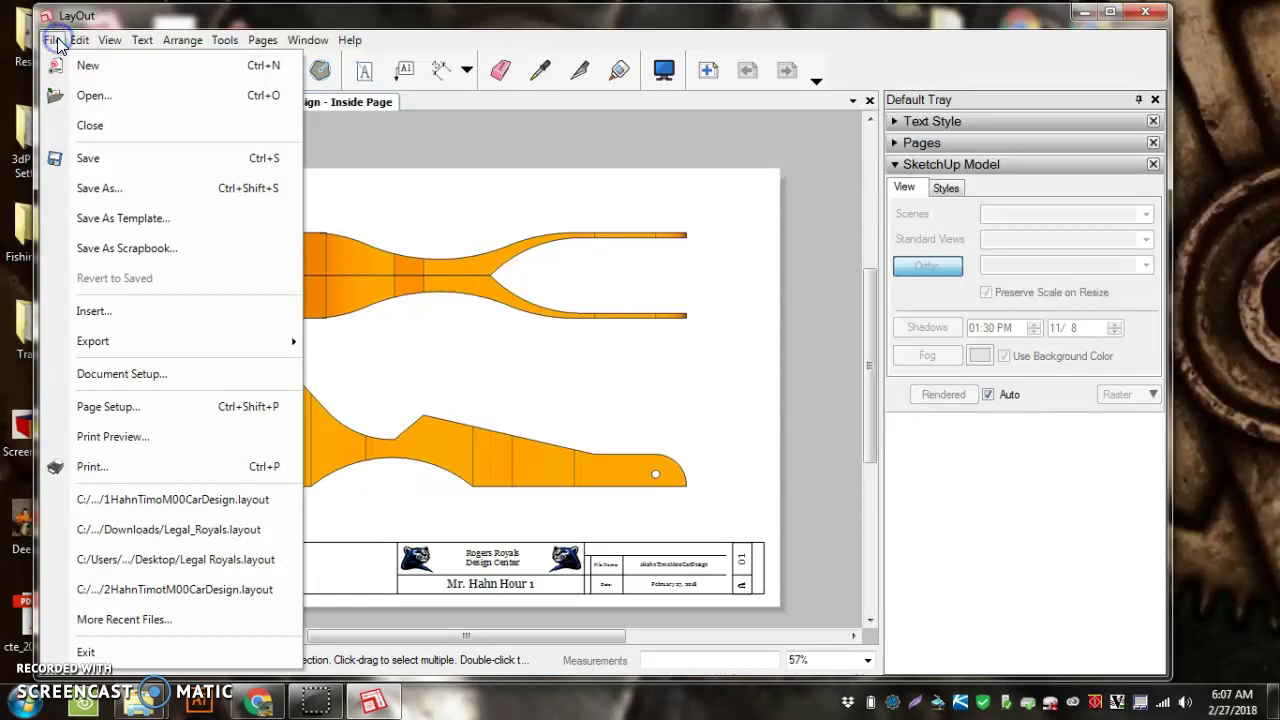
pyautogui.moveTo(97, 350)
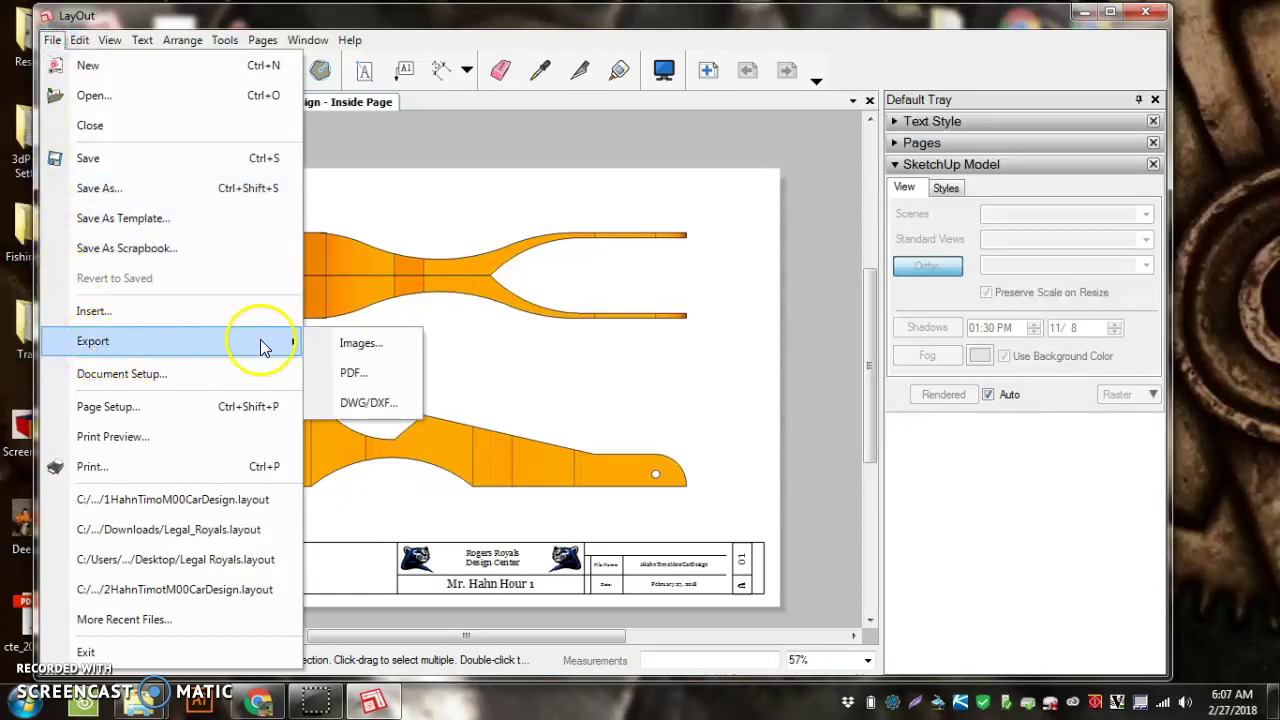
pyautogui.click(378, 375)
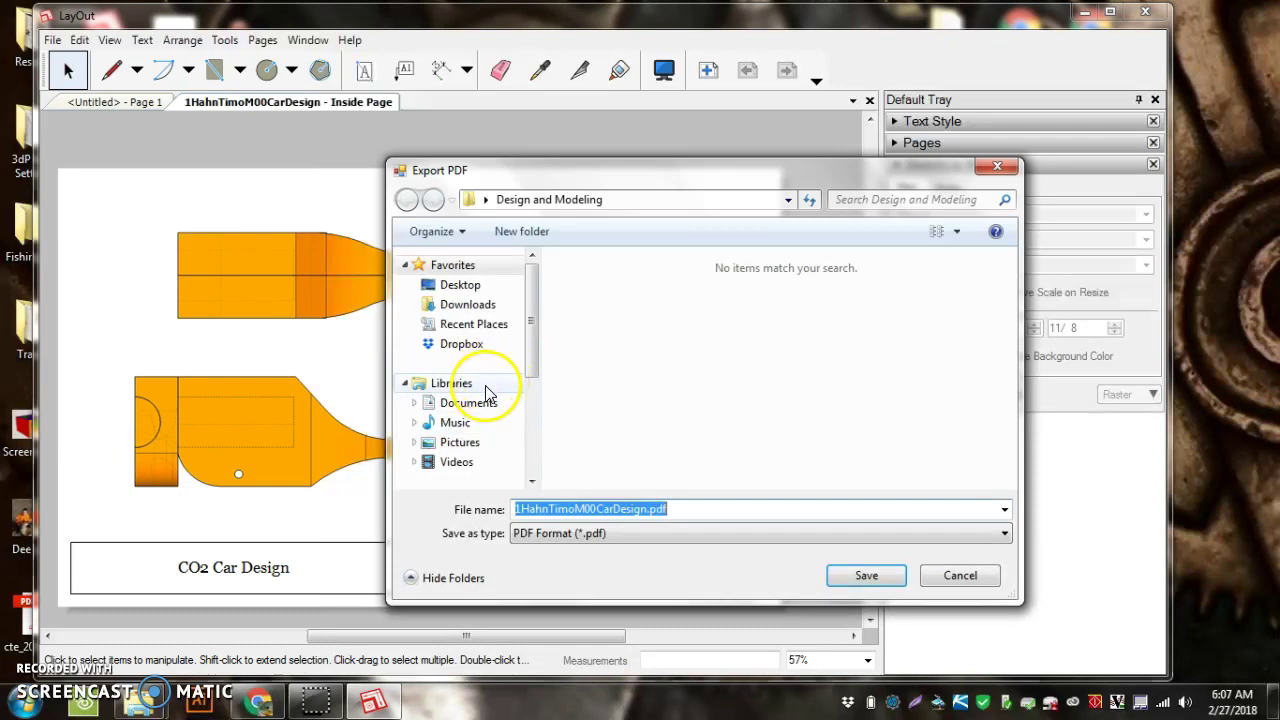
pyautogui.click(555, 201)
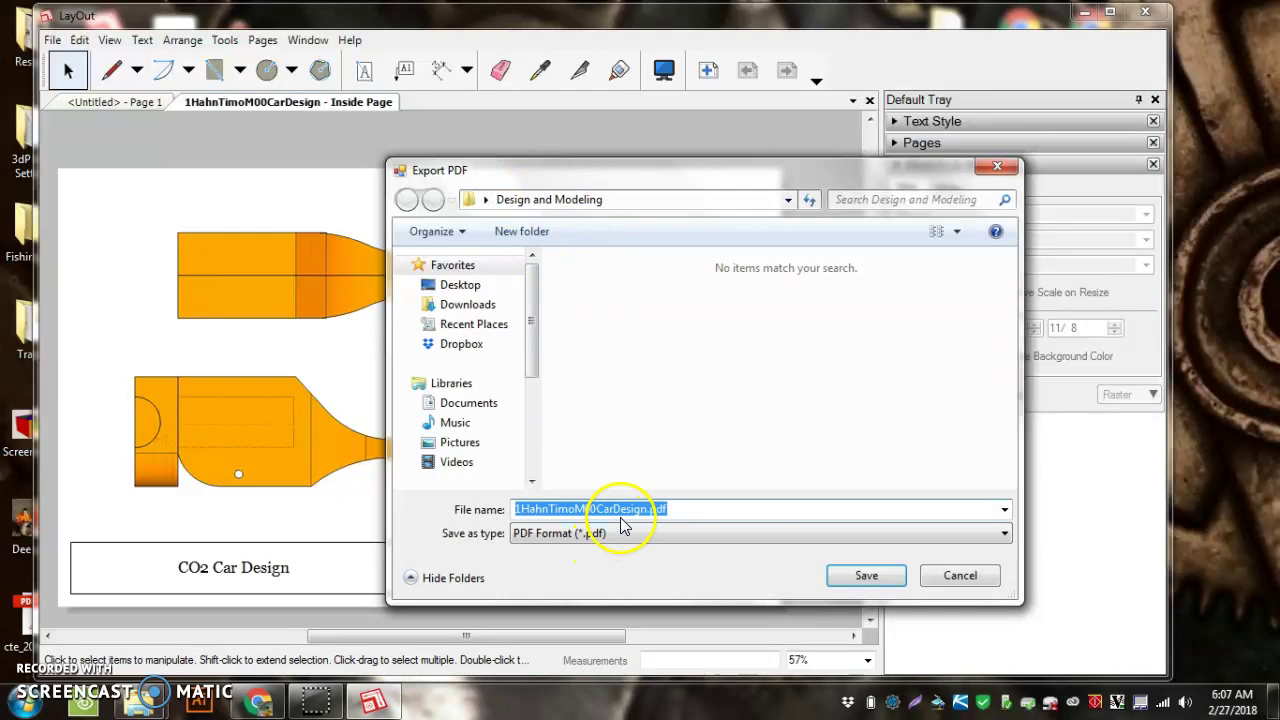
pyautogui.click(874, 580)
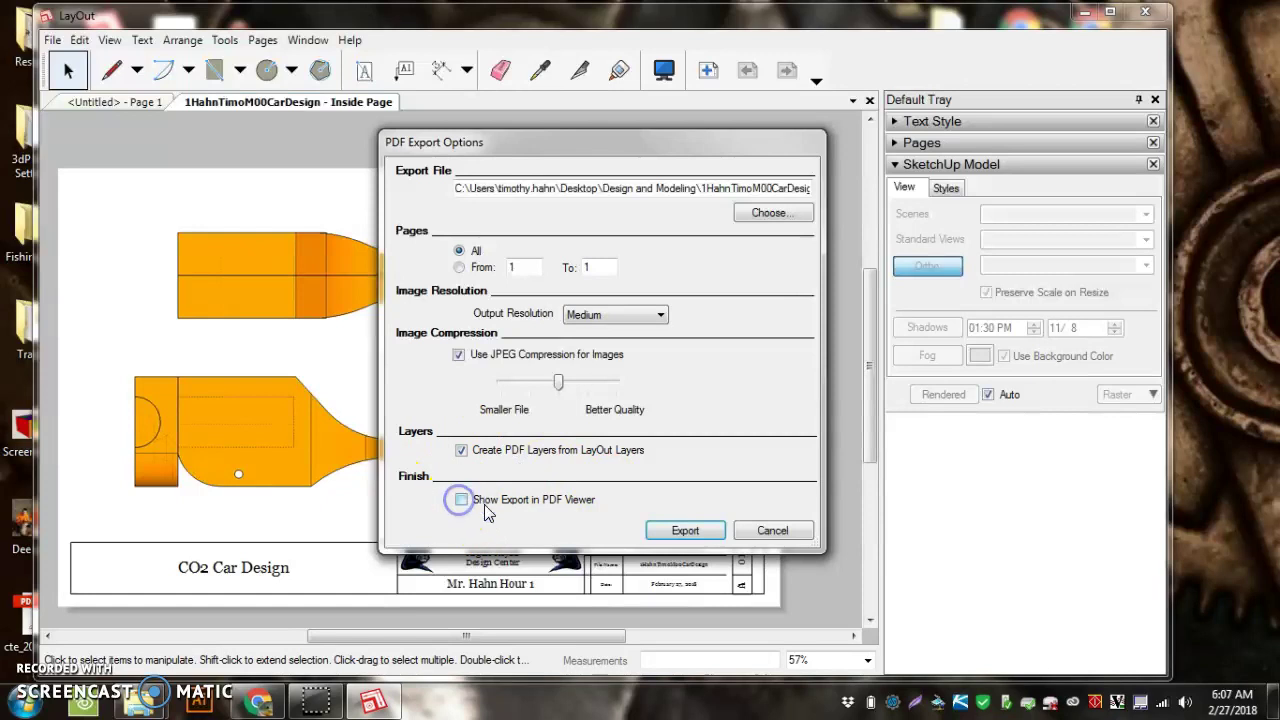
pyautogui.click(679, 536)
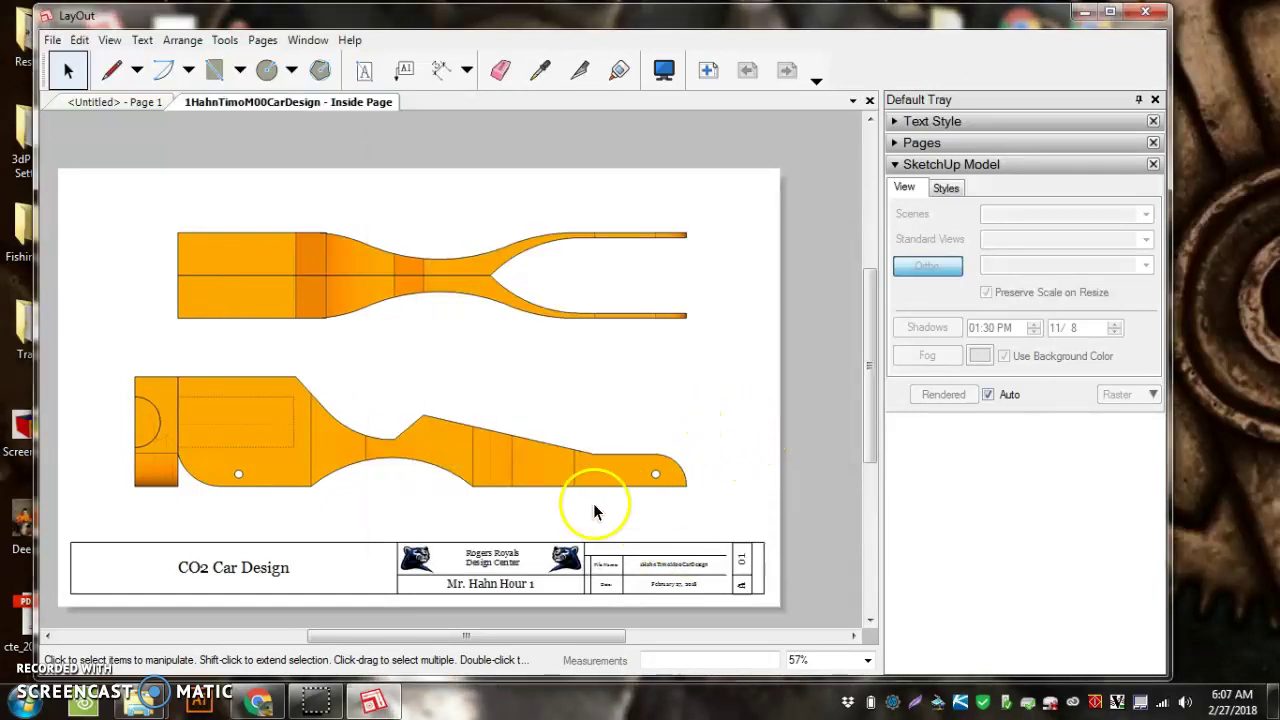
# Step: Switch to the Schoology assignment page and scroll through the submissions list
pyautogui.click(295, 532)
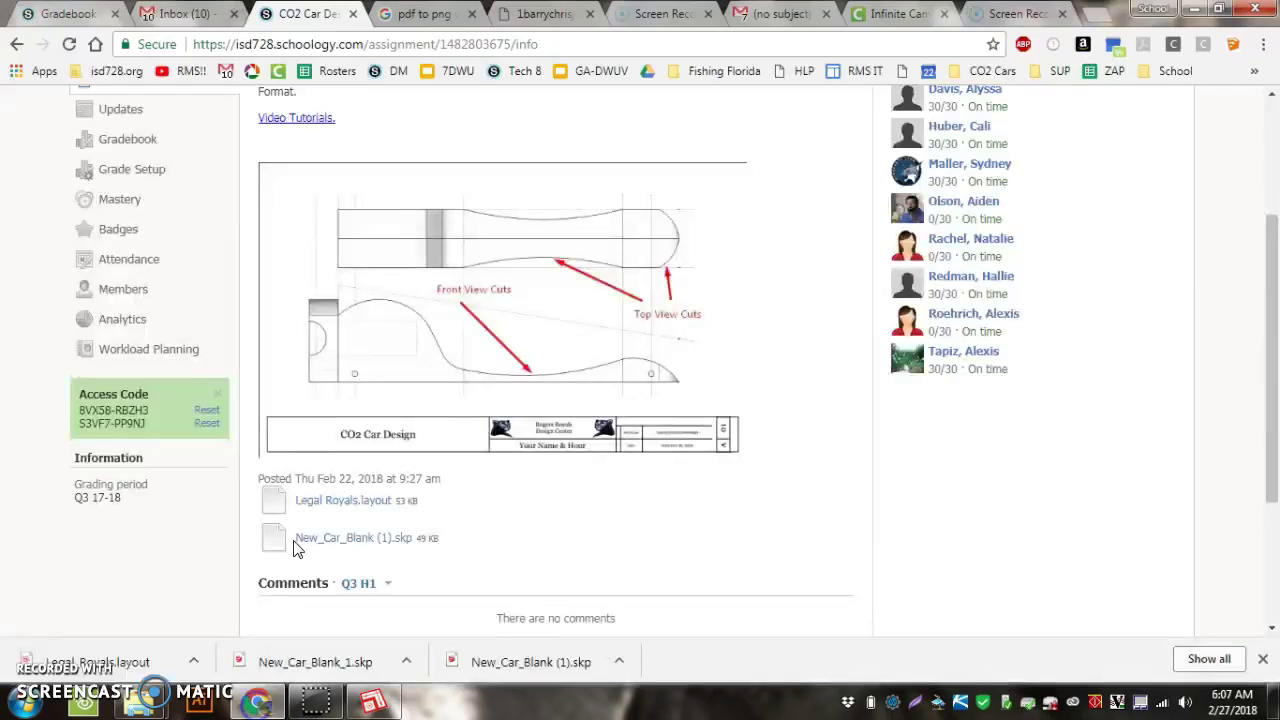
pyautogui.scroll(3, 714, 277)
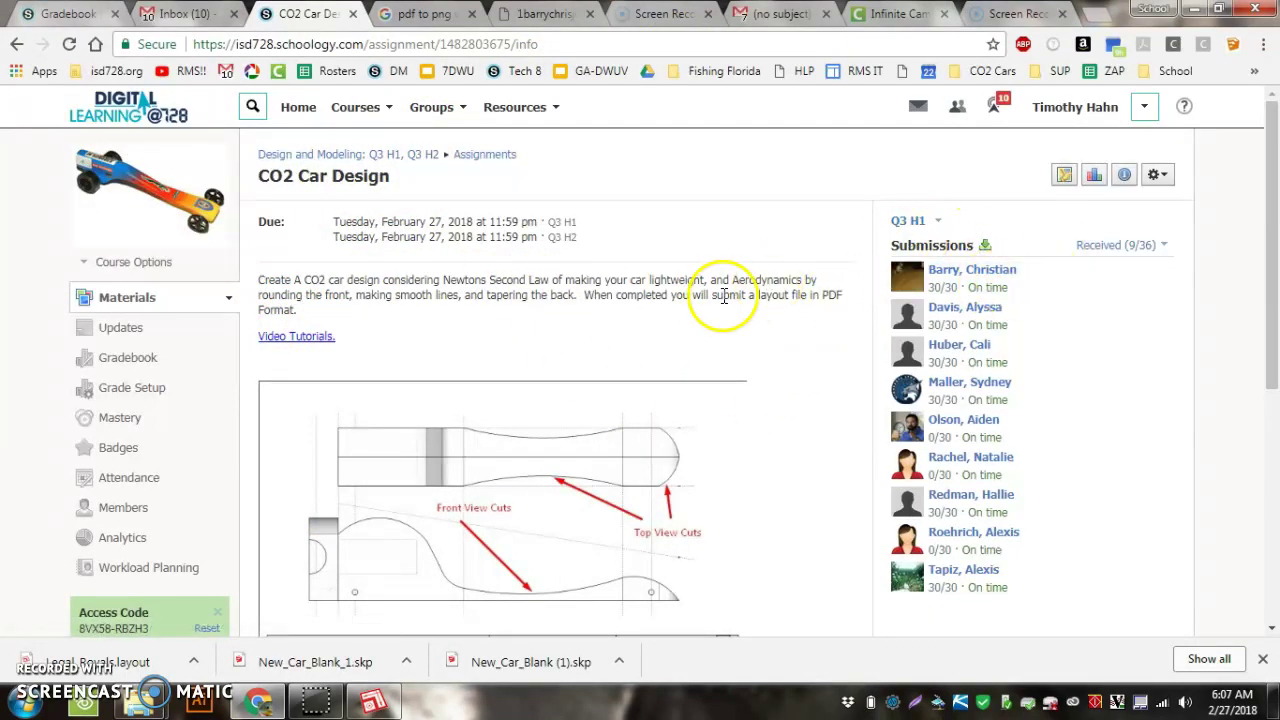
pyautogui.scroll(-5, 620, 310)
pyautogui.scroll(5, 700, 320)
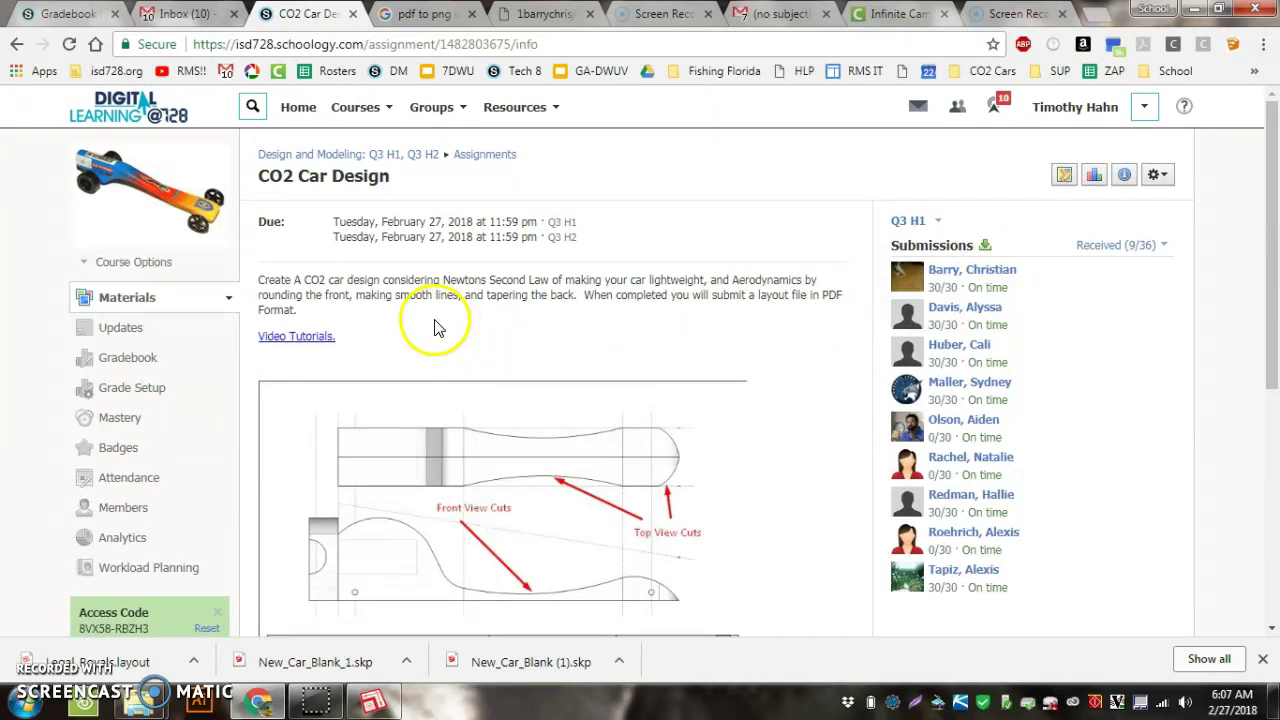
pyautogui.scroll(-5, 440, 332)
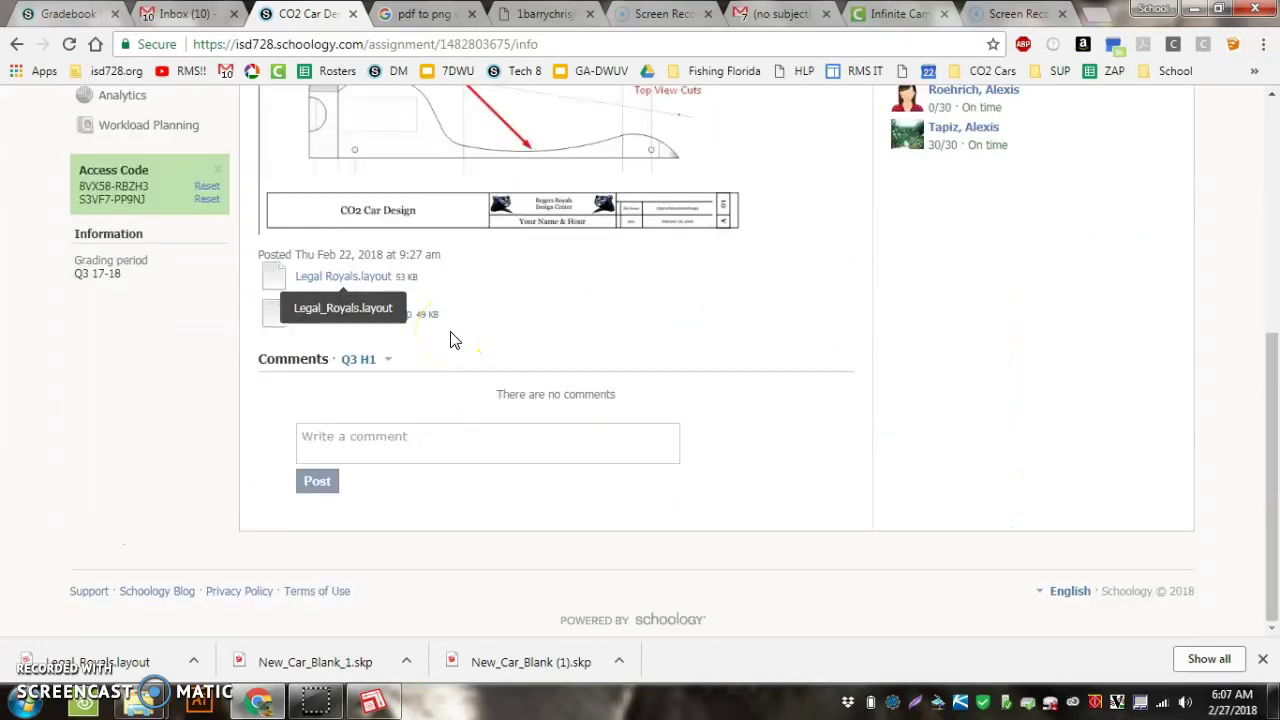
pyautogui.scroll(5, 560, 340)
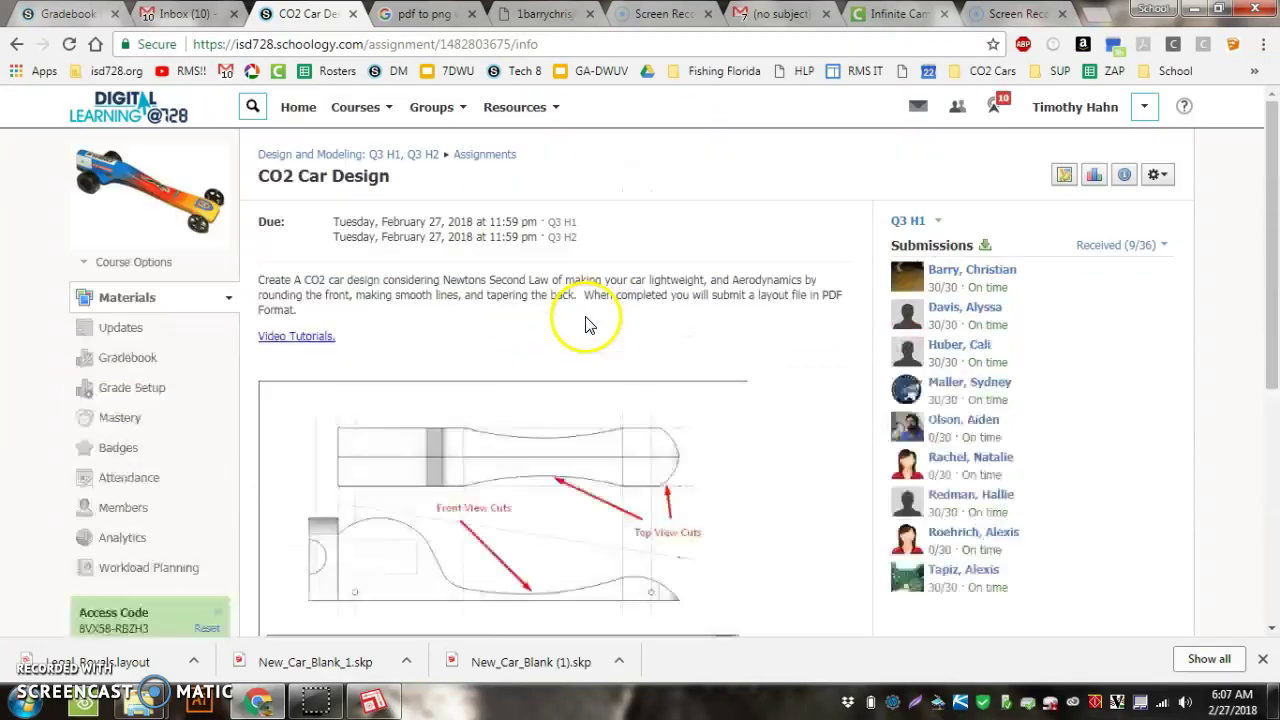
# Step: Open a student's submitted car design PDF, scroll through it, then return to LayOut
pyautogui.click(970, 275)
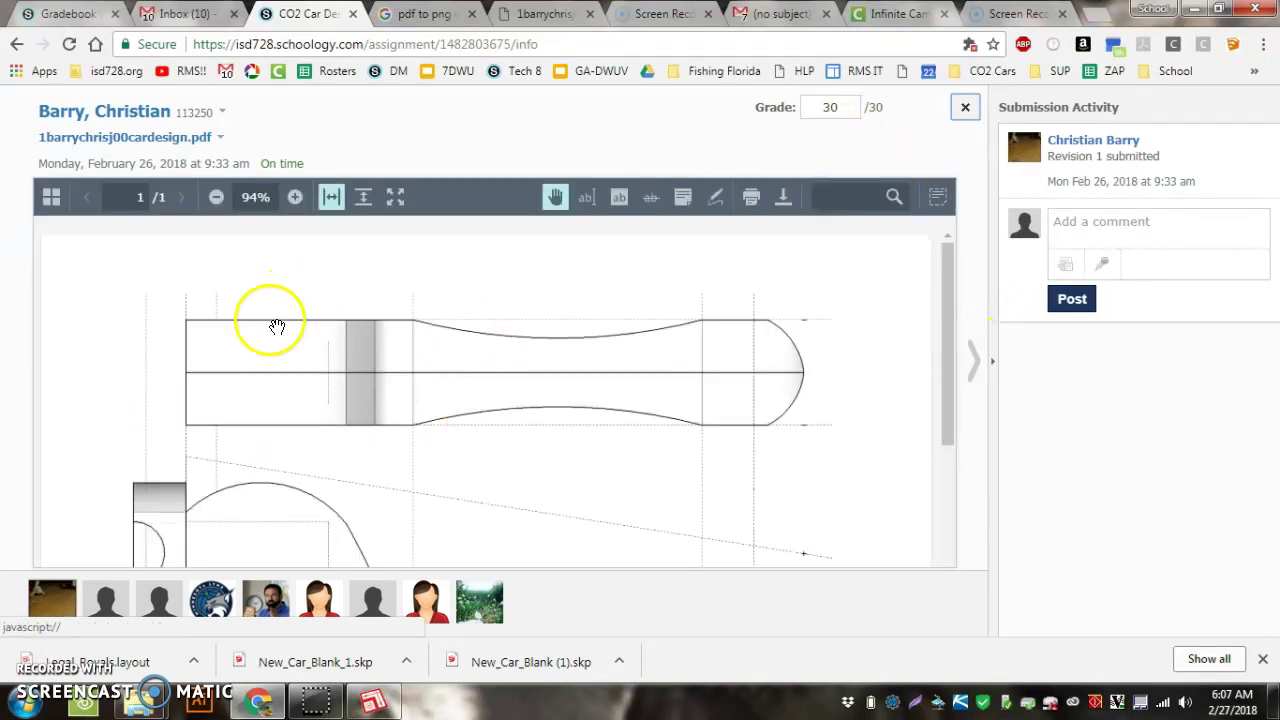
pyautogui.scroll(-3, 566, 434)
pyautogui.scroll(3, 569, 432)
pyautogui.scroll(-3, 569, 432)
pyautogui.scroll(3, 530, 412)
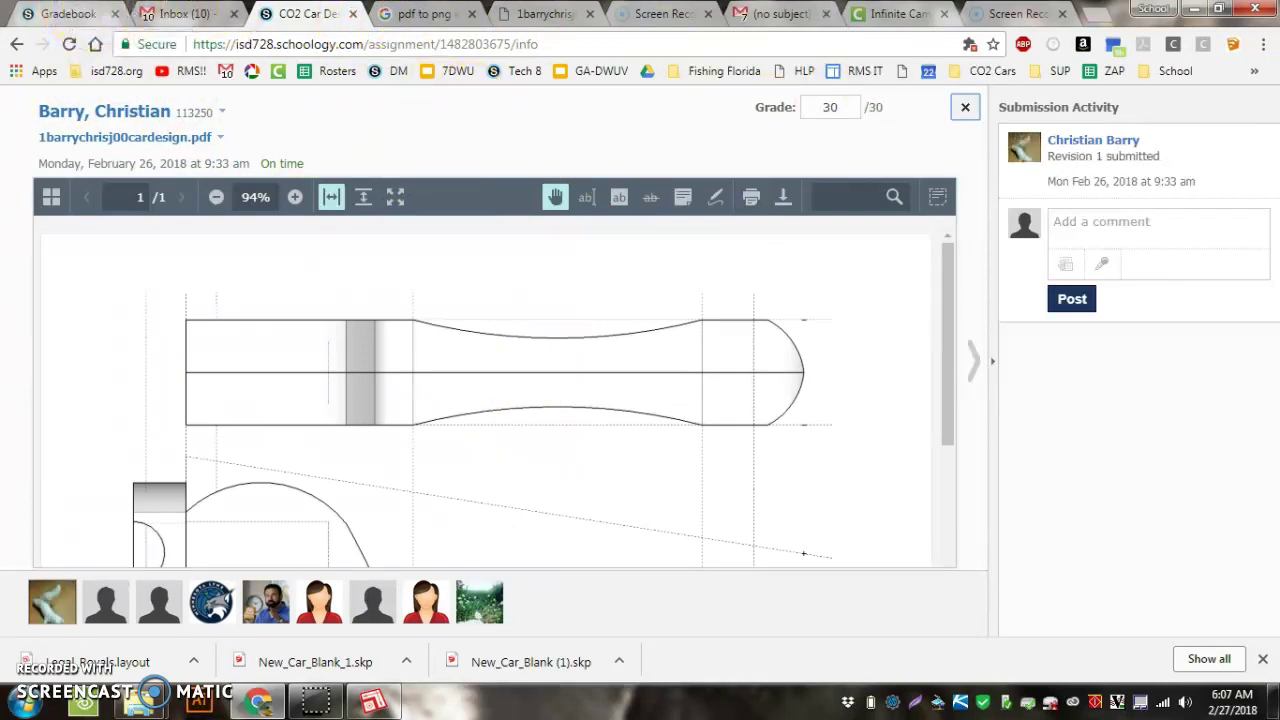
pyautogui.click(1190, 12)
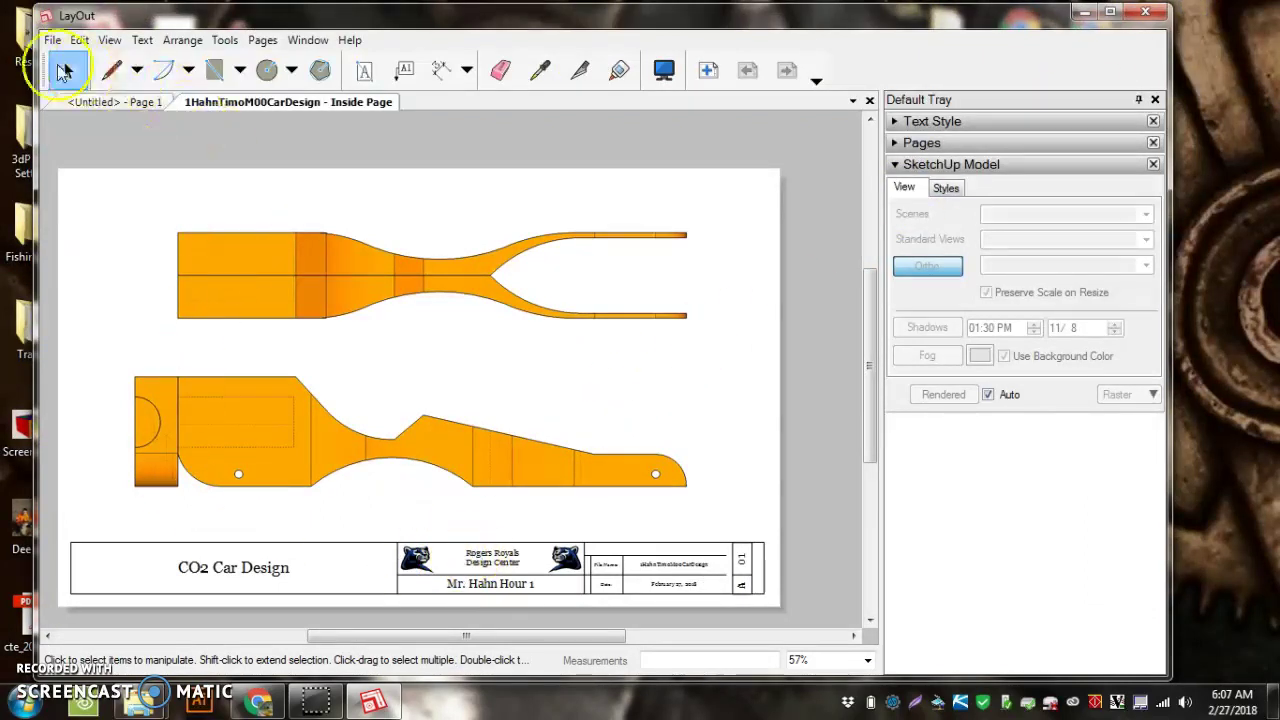
# Step: Change the Page Setup paper size from Letter to Legal
pyautogui.click(50, 41)
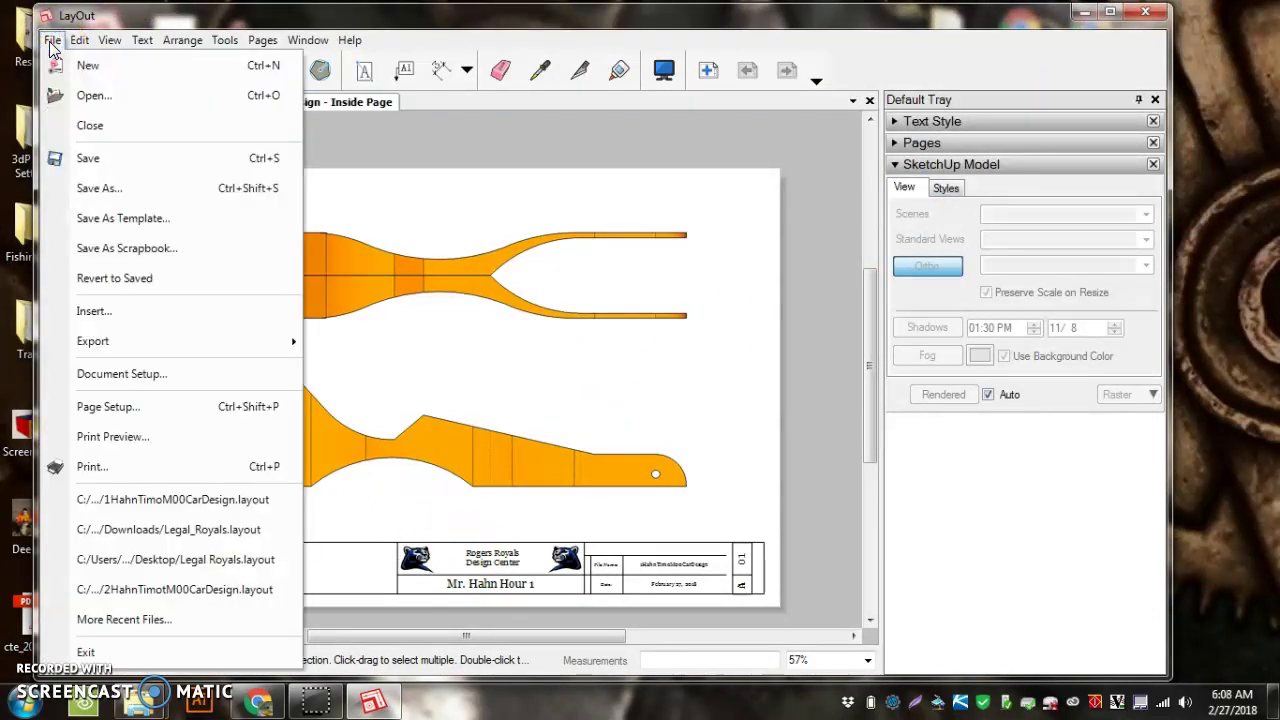
pyautogui.click(108, 408)
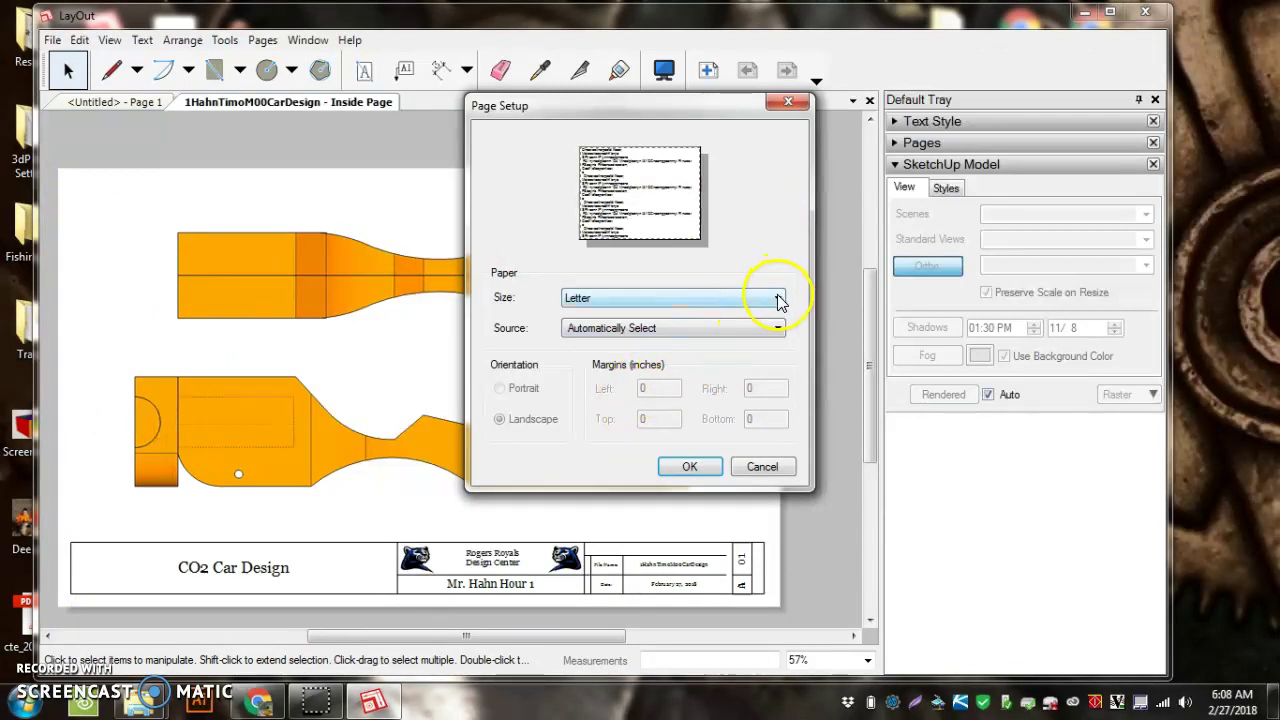
pyautogui.click(645, 300)
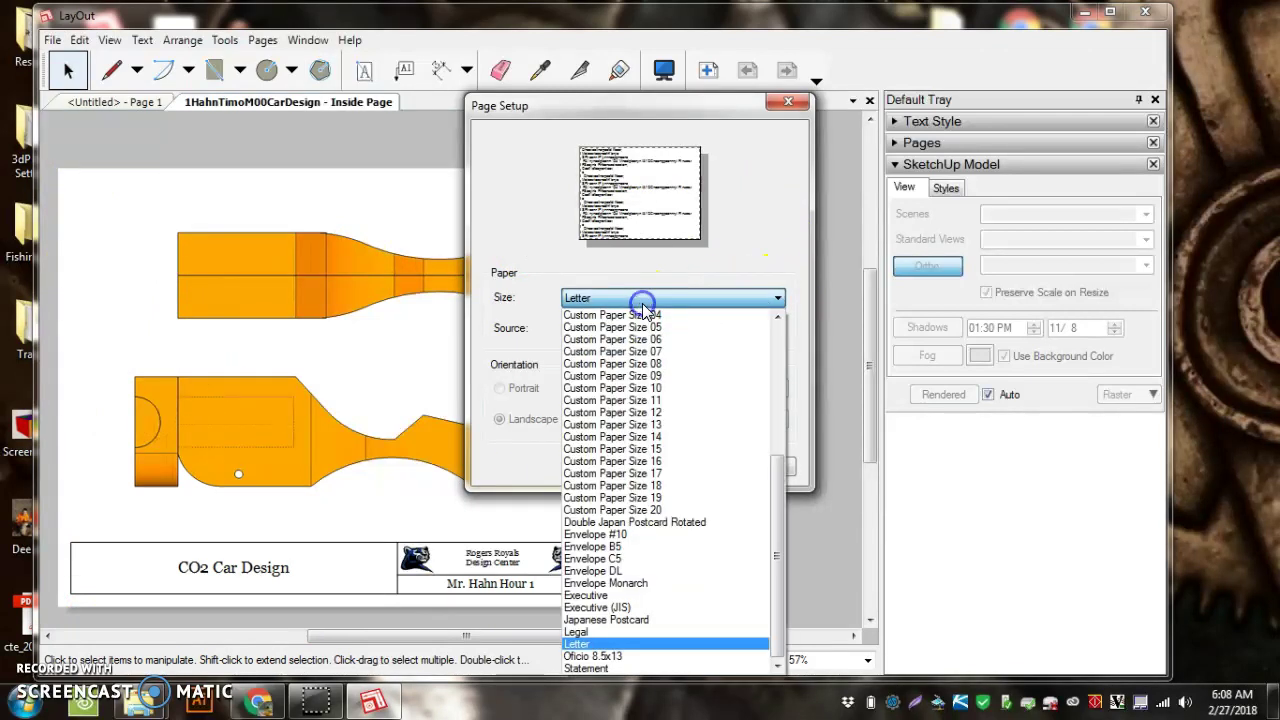
pyautogui.click(577, 632)
pyautogui.click(693, 469)
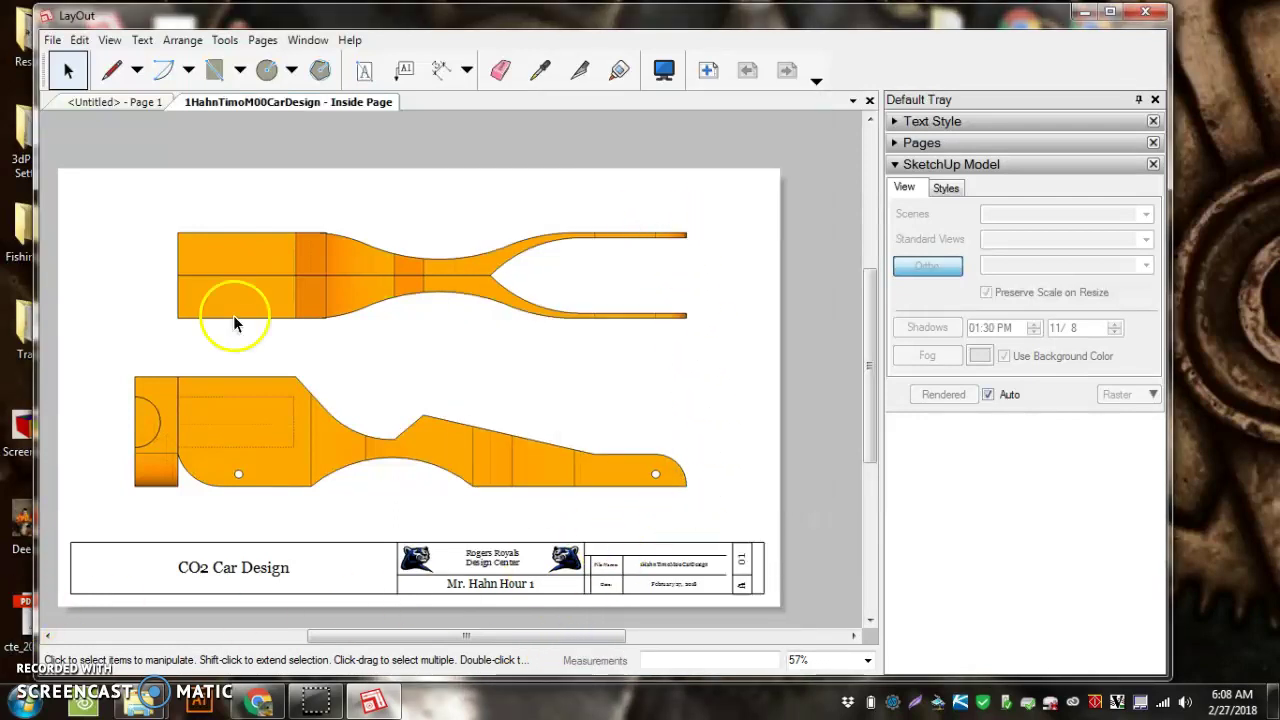
pyautogui.click(52, 40)
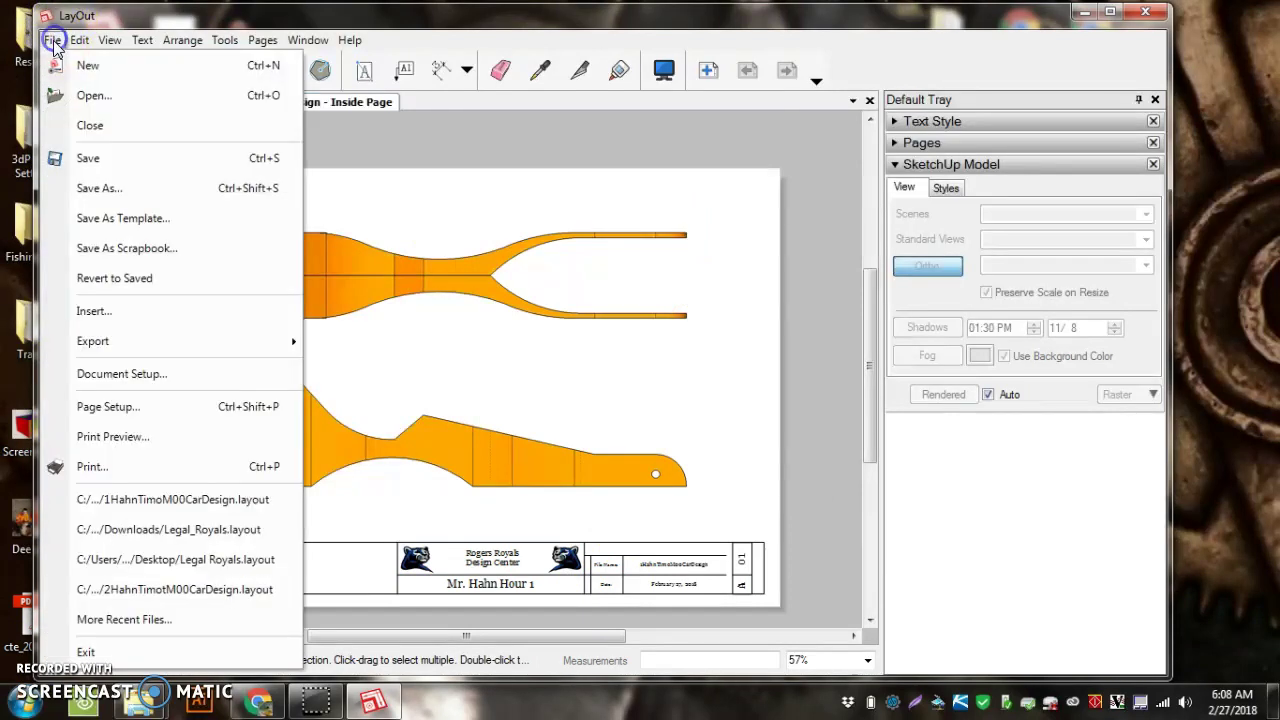
pyautogui.click(140, 440)
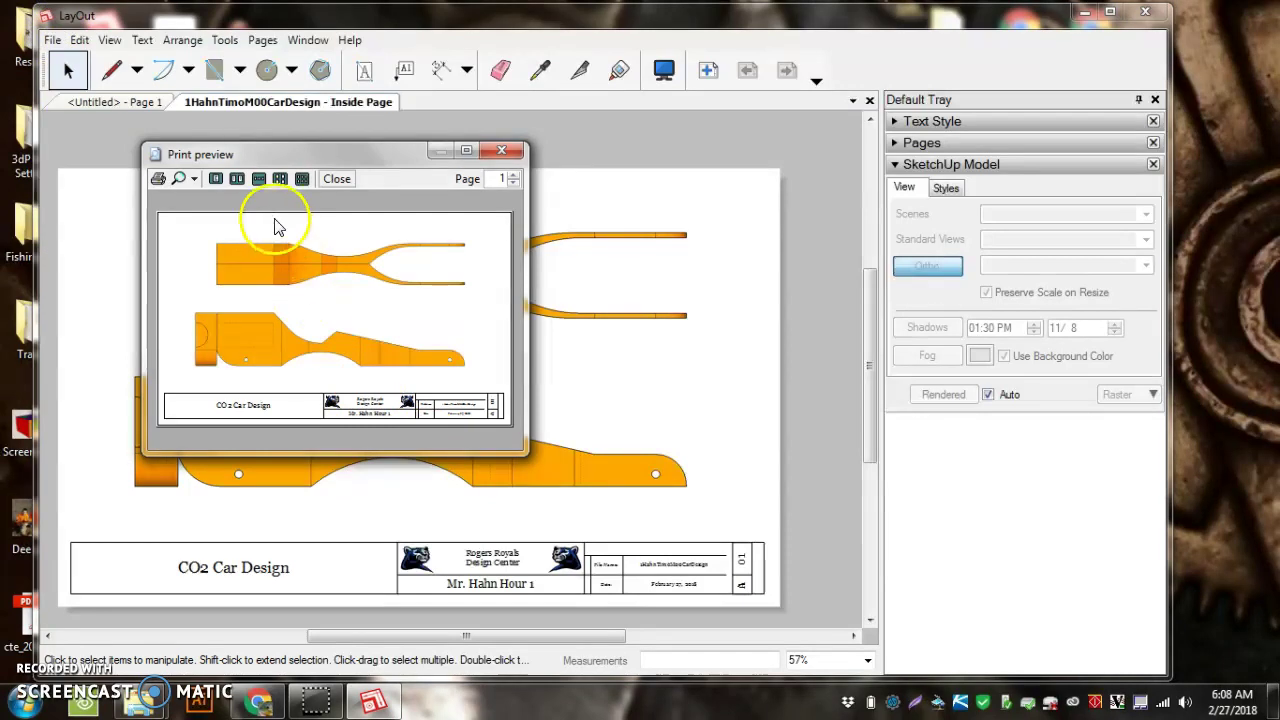
pyautogui.moveTo(511, 462); pyautogui.dragTo(886, 630)
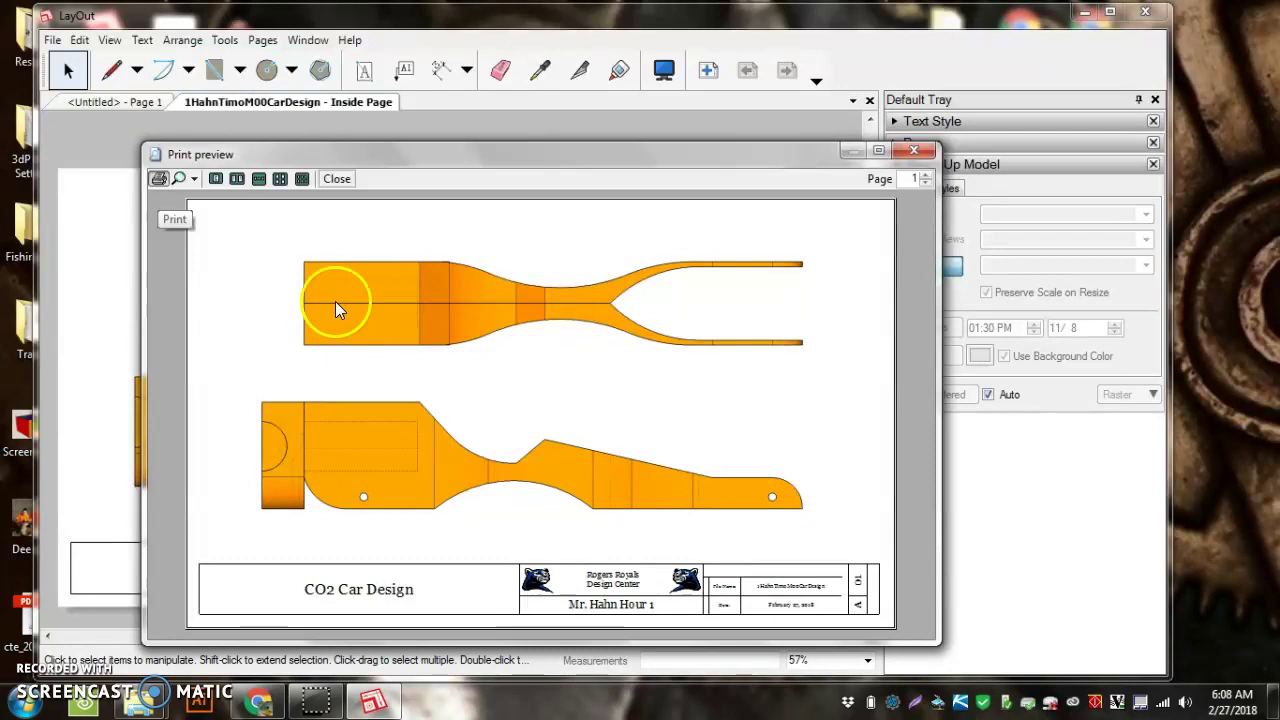
pyautogui.click(334, 178)
# Step: Print the legal-size sheet on the RMS-Tech-Lab printer on ROGERS-DATA
pyautogui.click(50, 39)
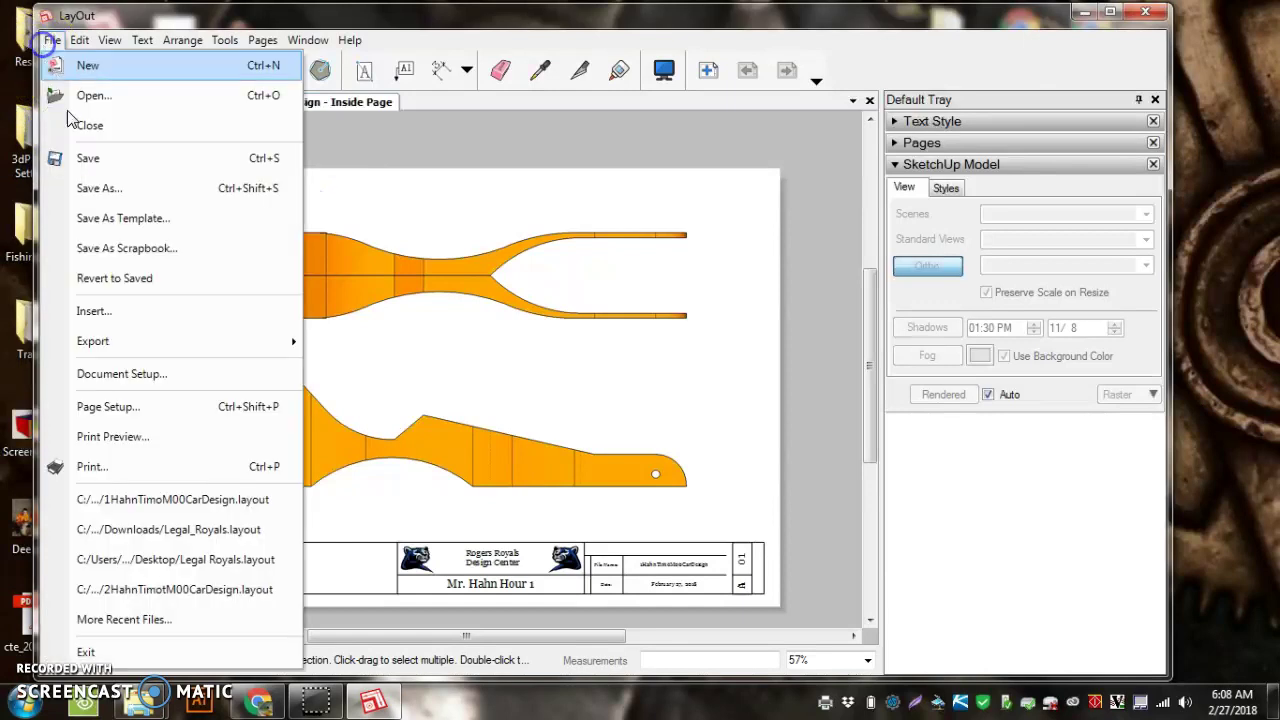
pyautogui.moveTo(114, 340)
pyautogui.click(128, 466)
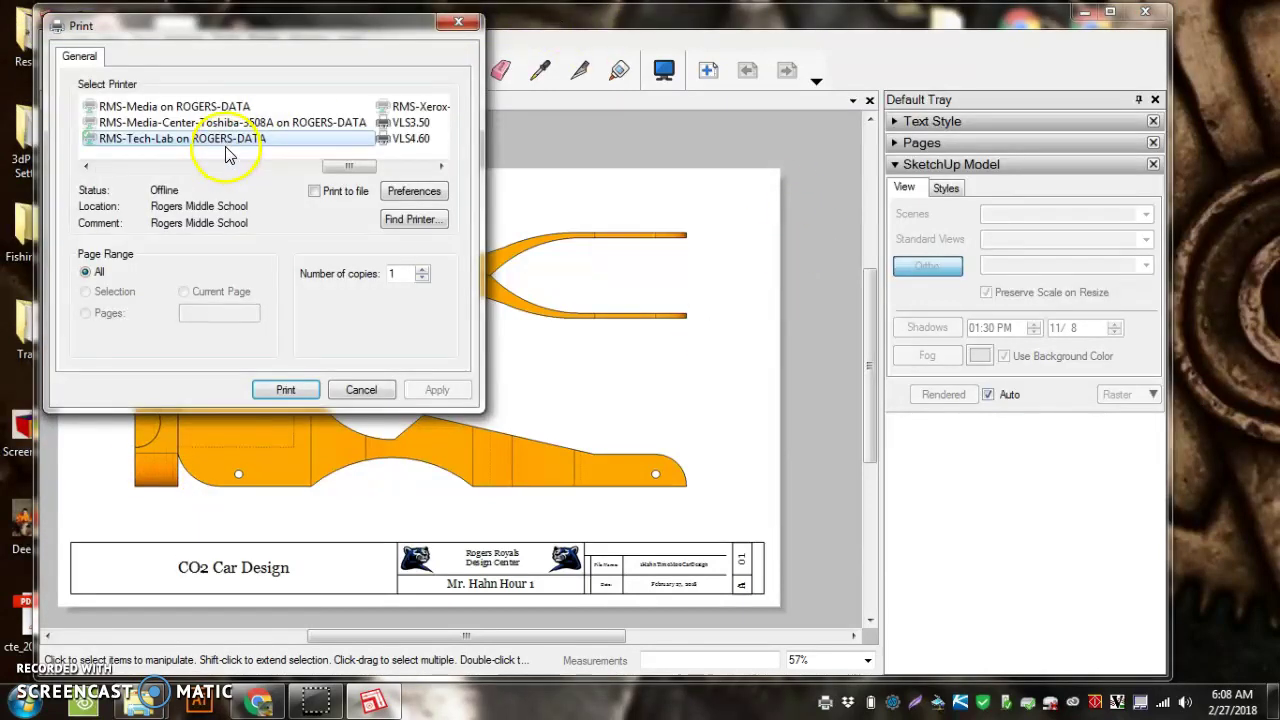
pyautogui.click(195, 141)
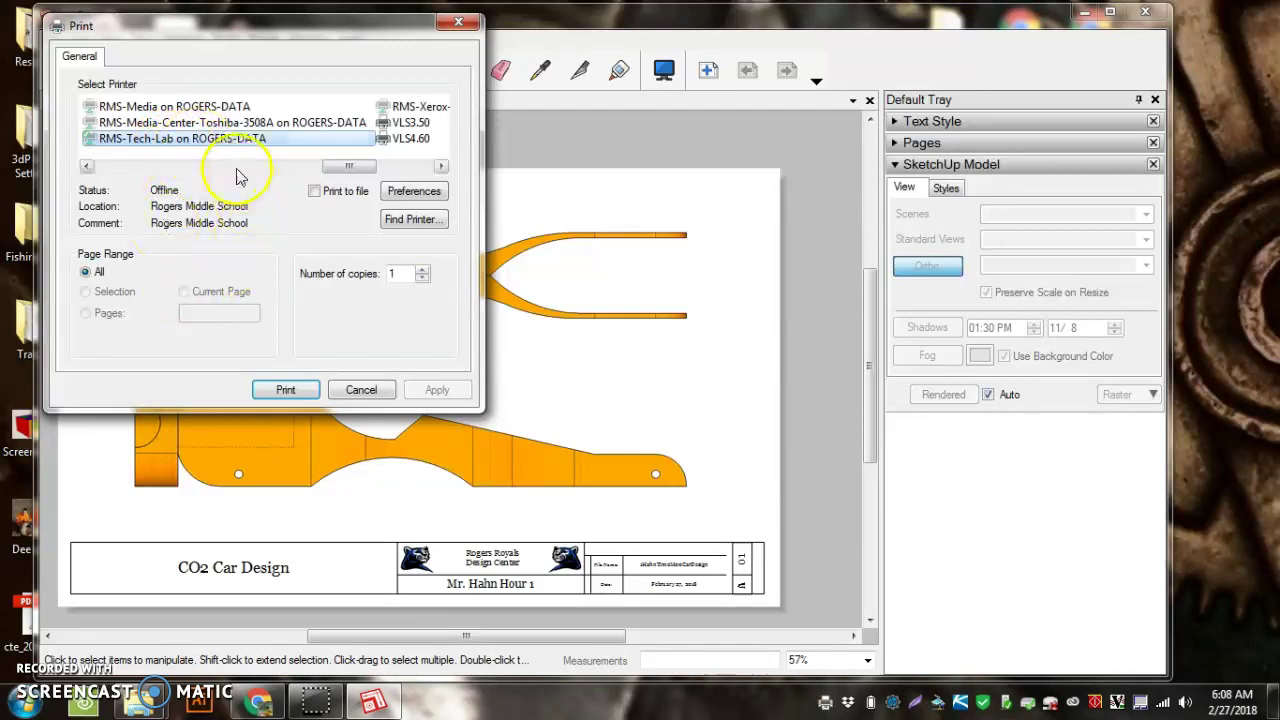
pyautogui.click(172, 185)
pyautogui.click(268, 306)
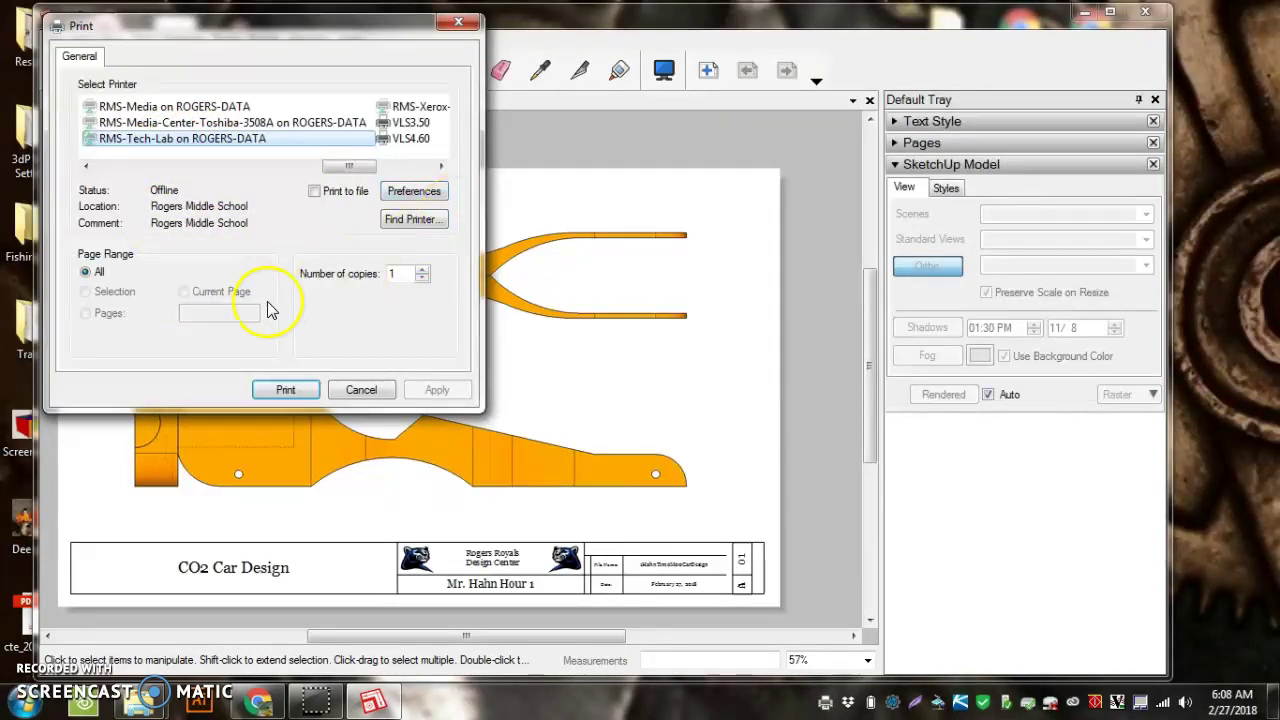
pyautogui.click(275, 400)
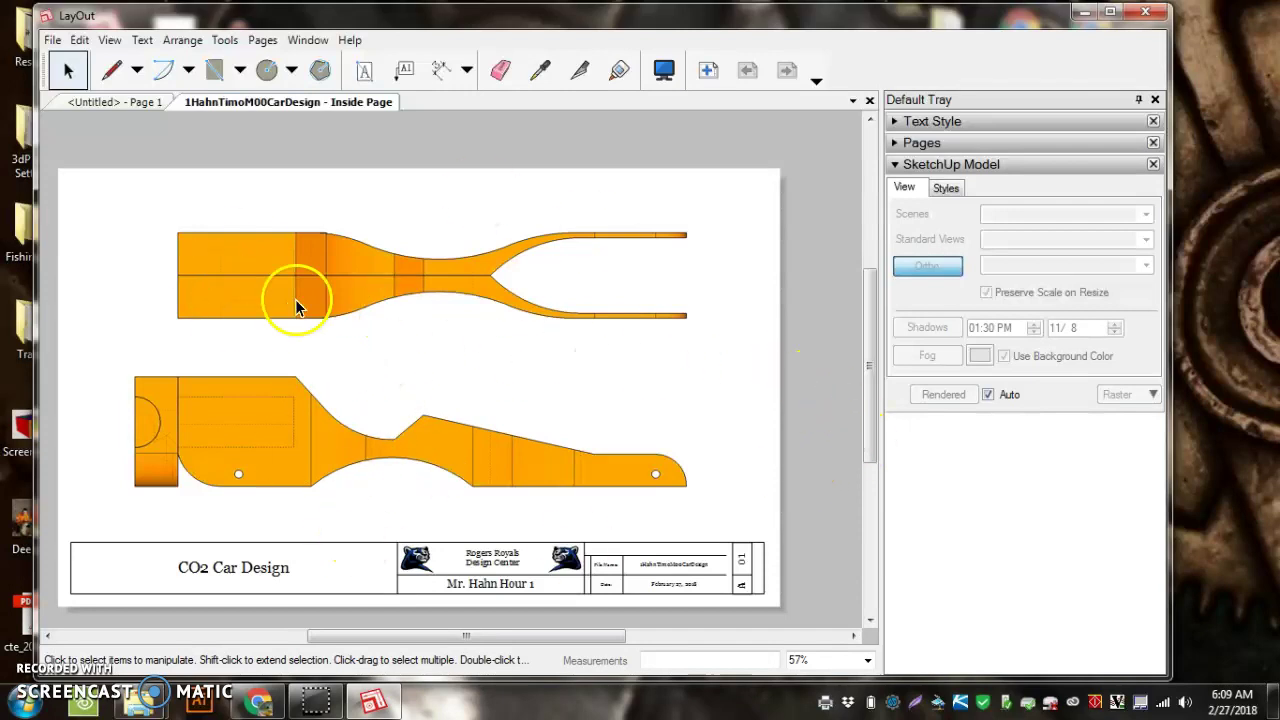
# Step: Switch the car viewport to the Full Car scene and enlarge it toward the page's top-left
pyautogui.click(68, 70)
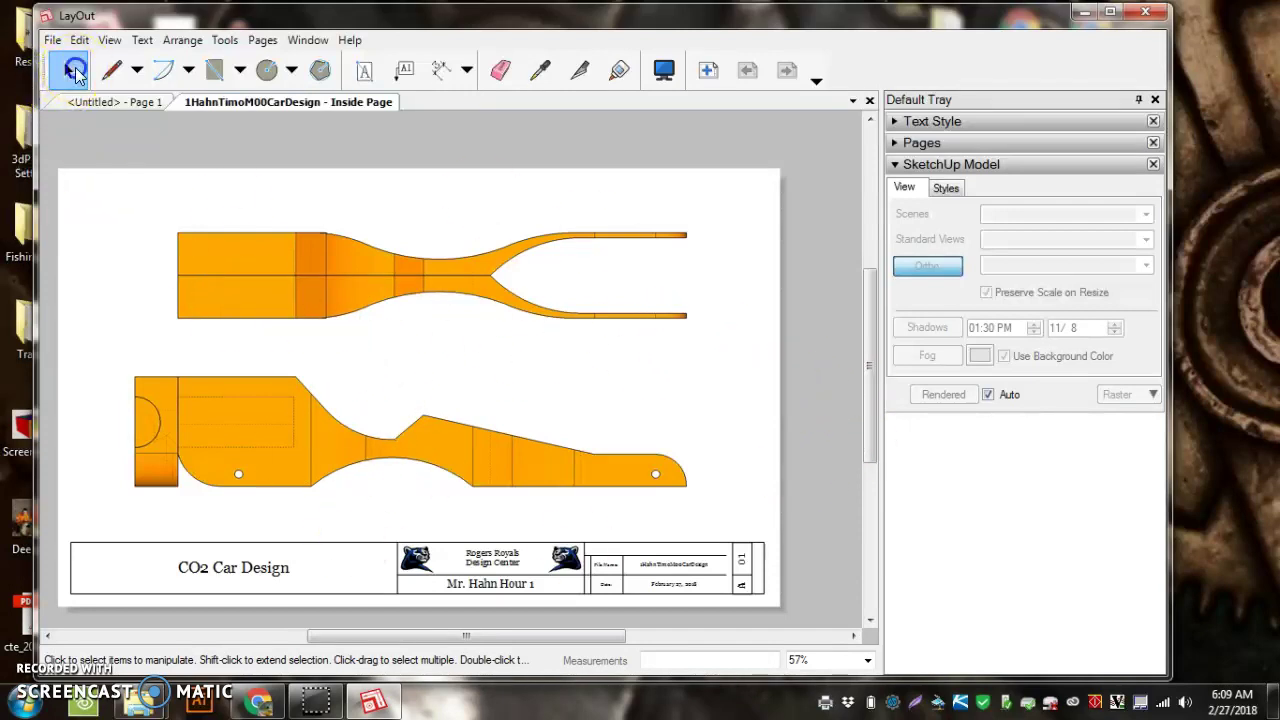
pyautogui.click(296, 285)
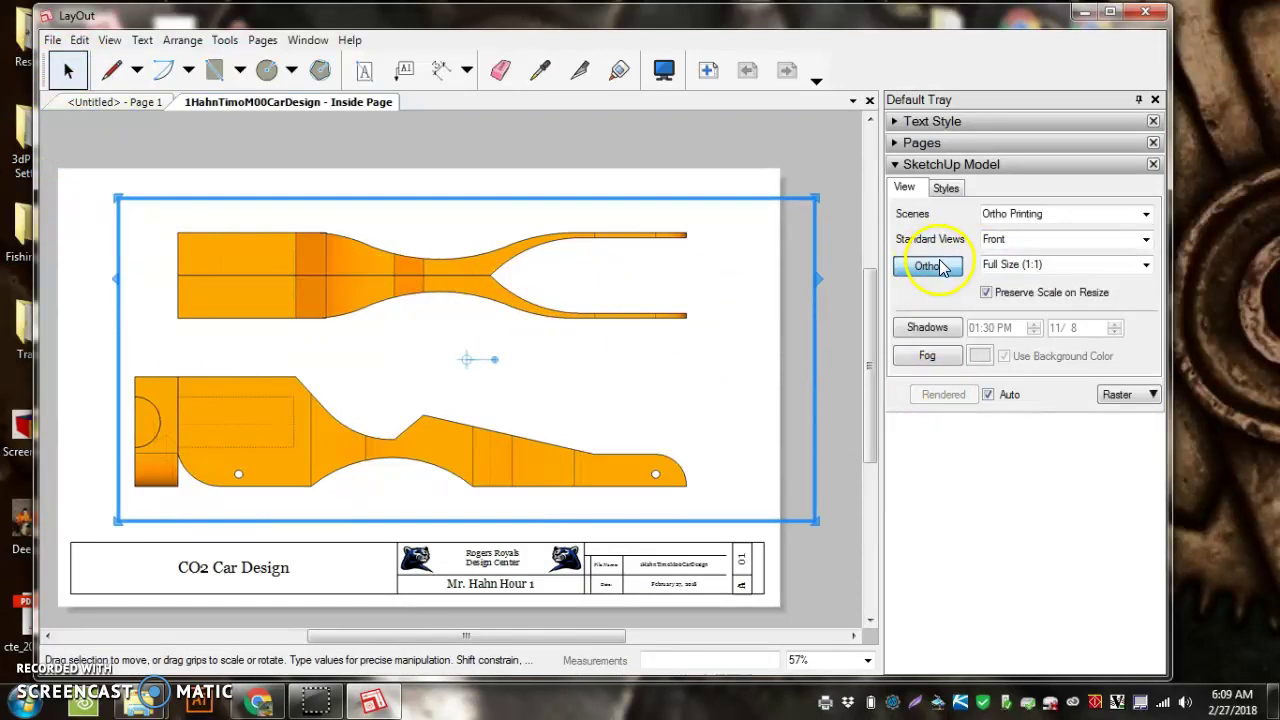
pyautogui.click(1145, 214)
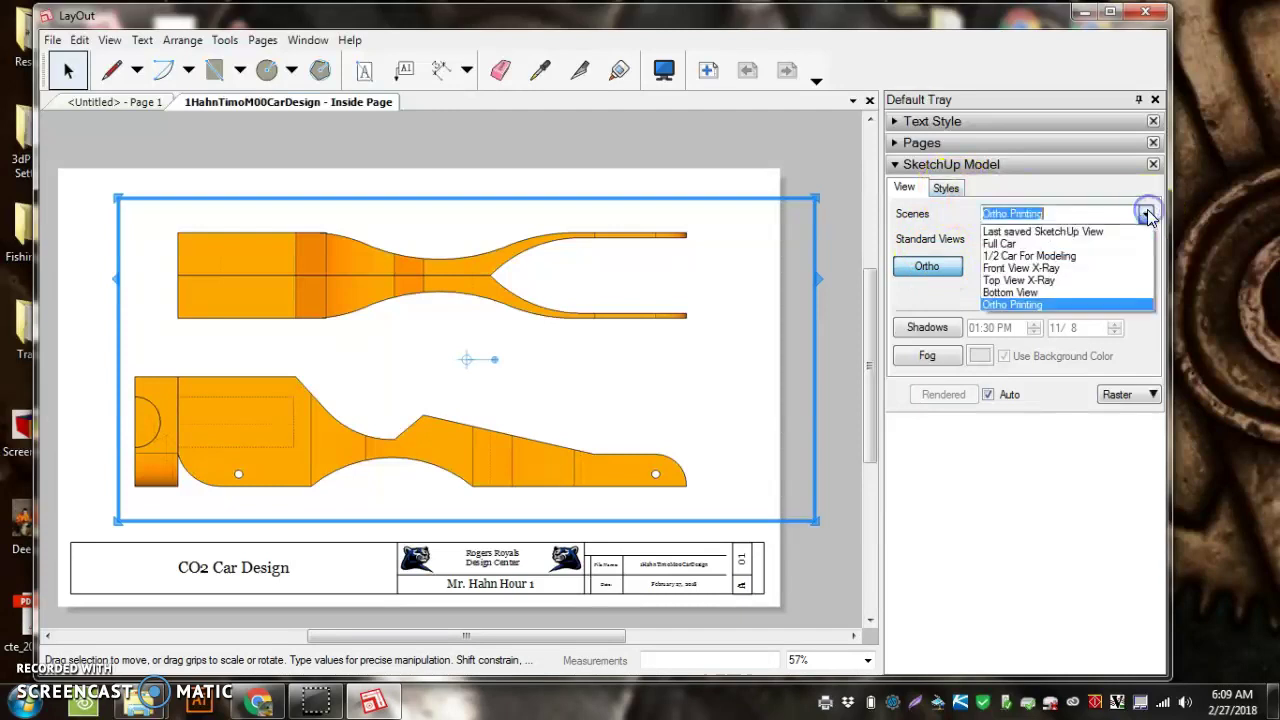
pyautogui.click(1092, 243)
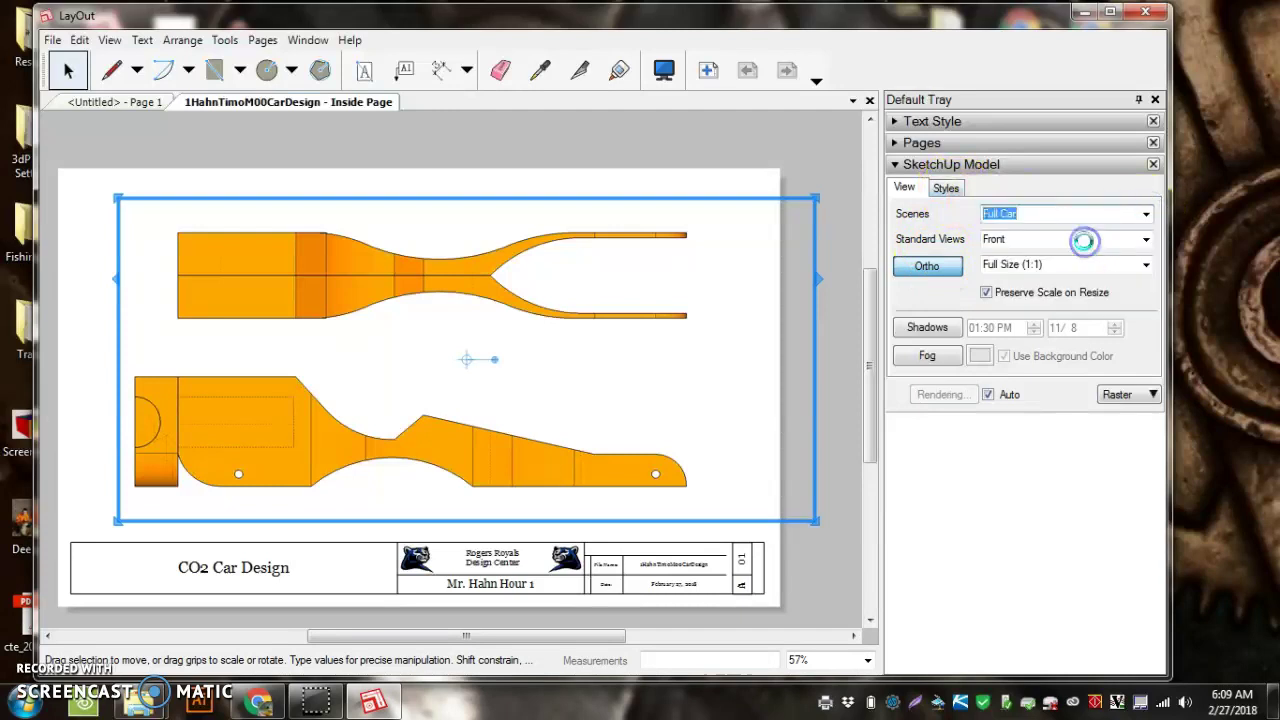
pyautogui.click(608, 334)
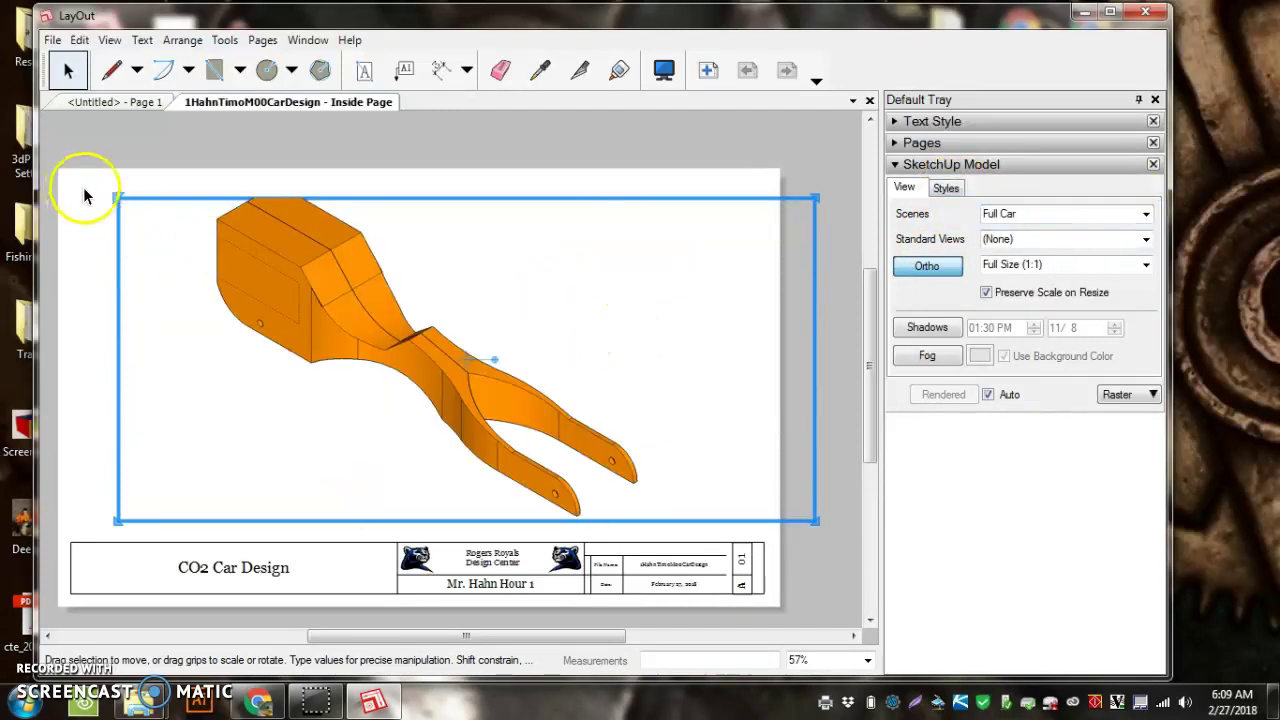
pyautogui.moveTo(116, 197); pyautogui.dragTo(100, 145)
pyautogui.click(101, 150)
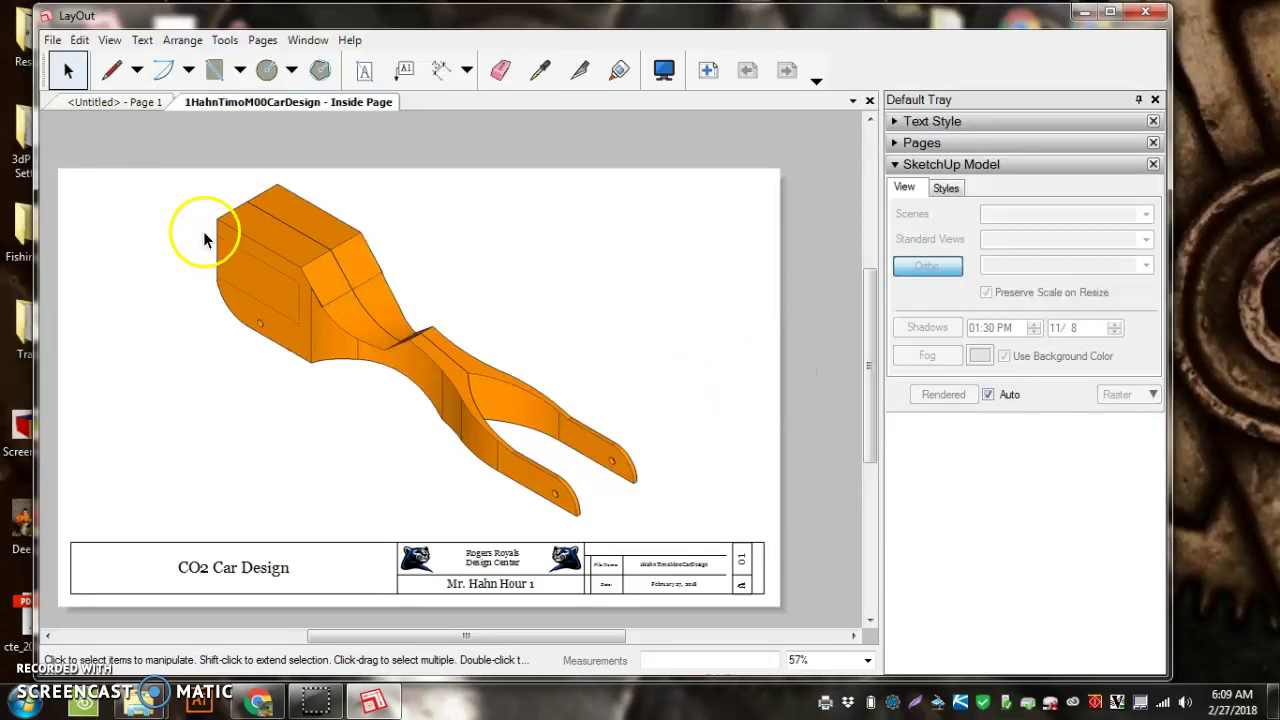
# Step: Print the sheet with the 3D Full Car view on the RMS-Tech-Lab printer
pyautogui.click(52, 41)
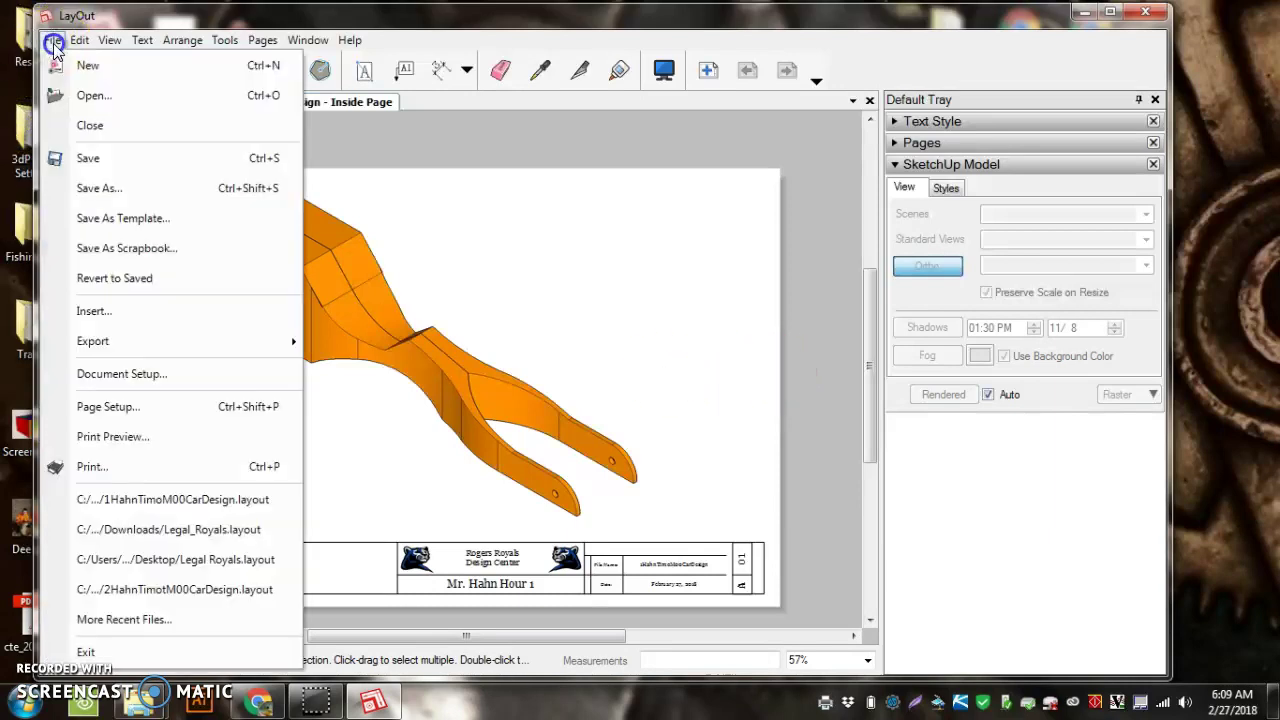
pyautogui.click(138, 470)
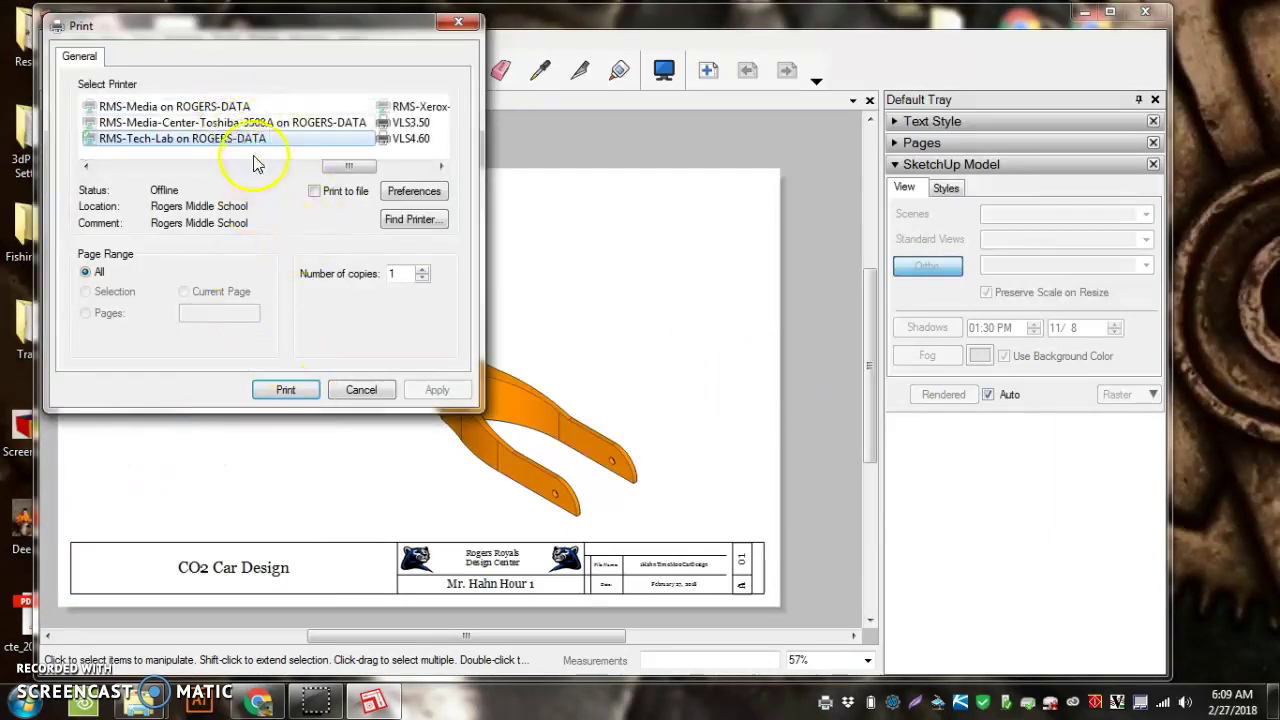
pyautogui.click(285, 385)
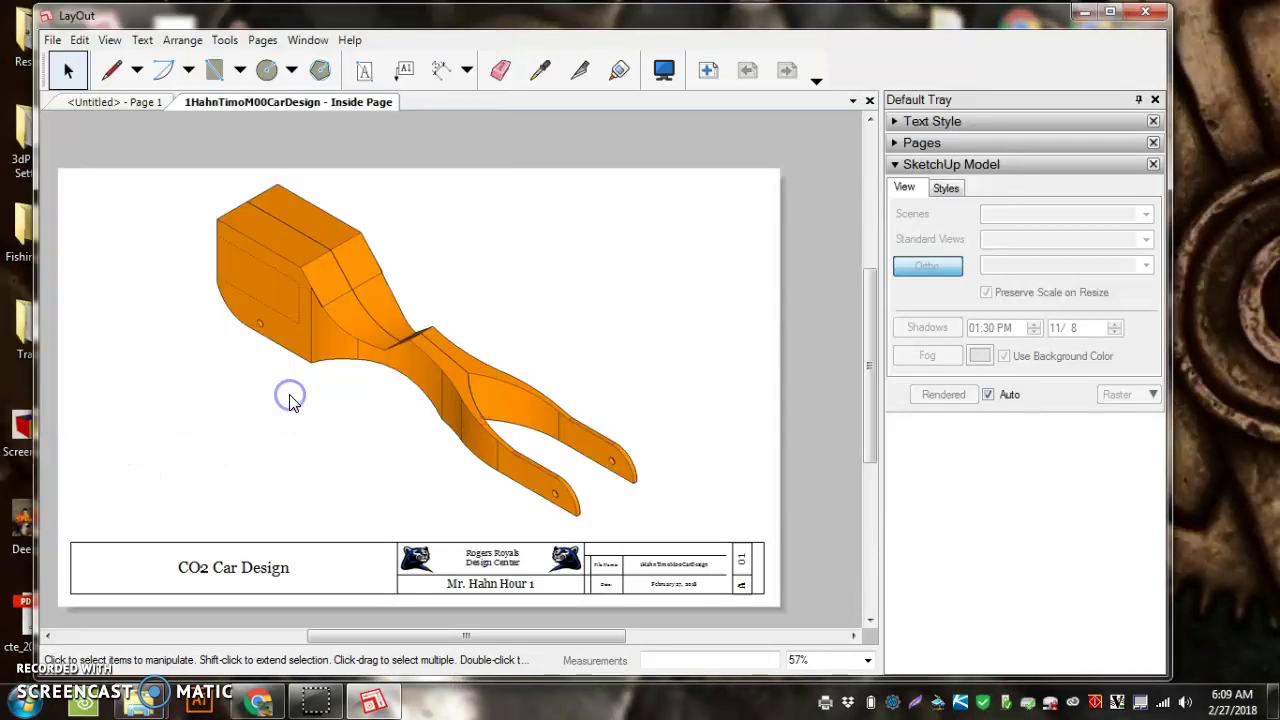